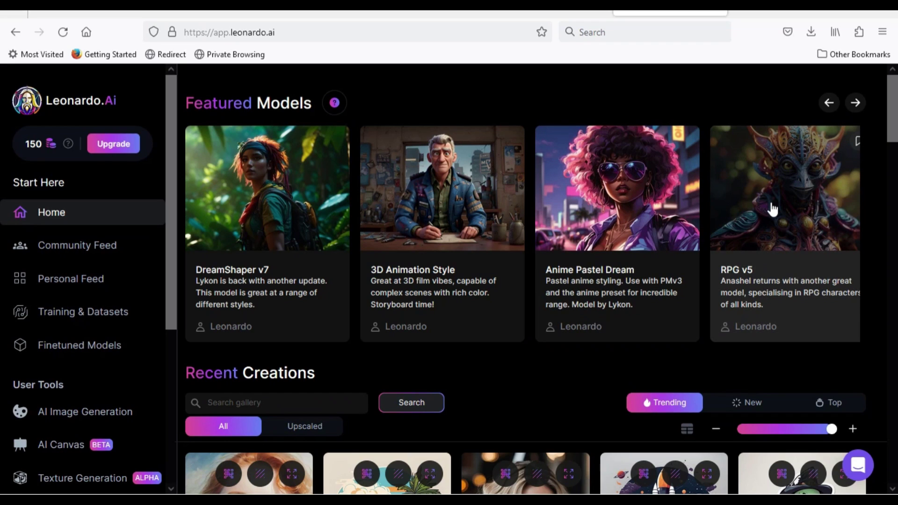
- Browse Recent Creations and preview the minimalistic line-art lion image's details
scroll(442, 205, "down", 5)
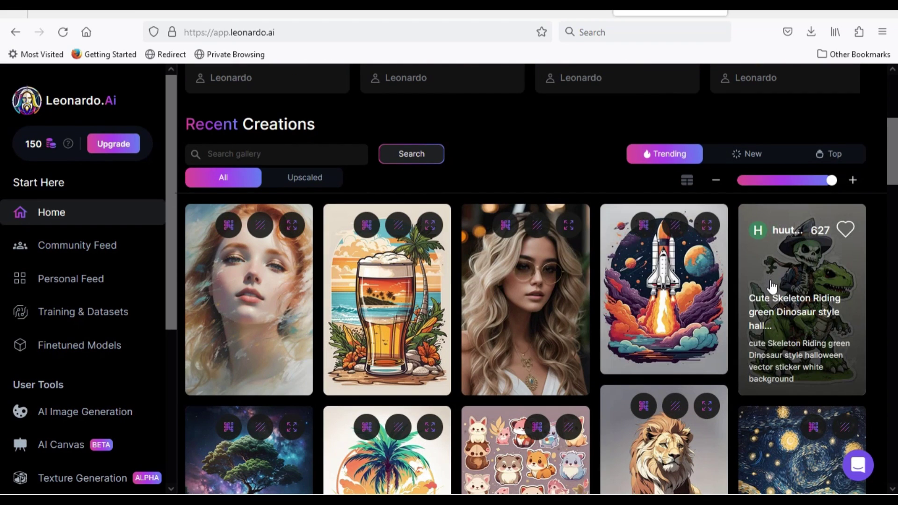
scroll(591, 270, "down", 5)
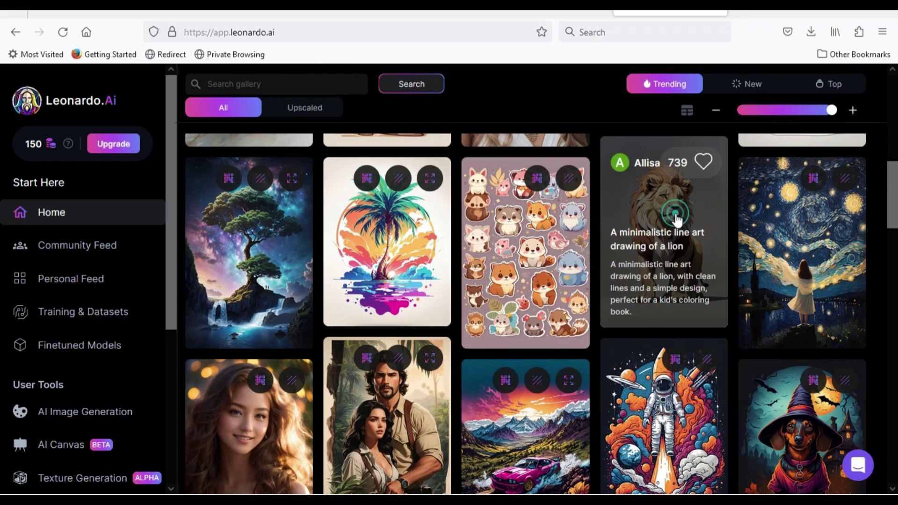
left_click(676, 213)
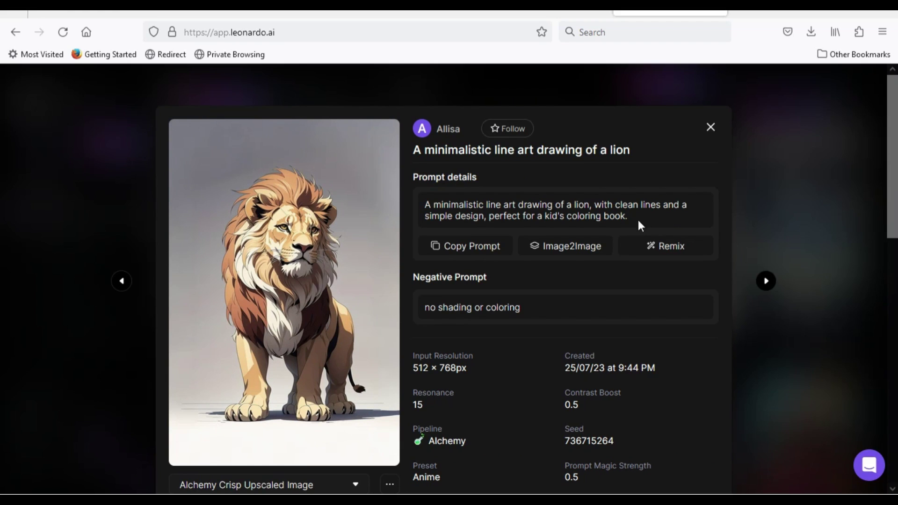
scroll(505, 231, "down", 3)
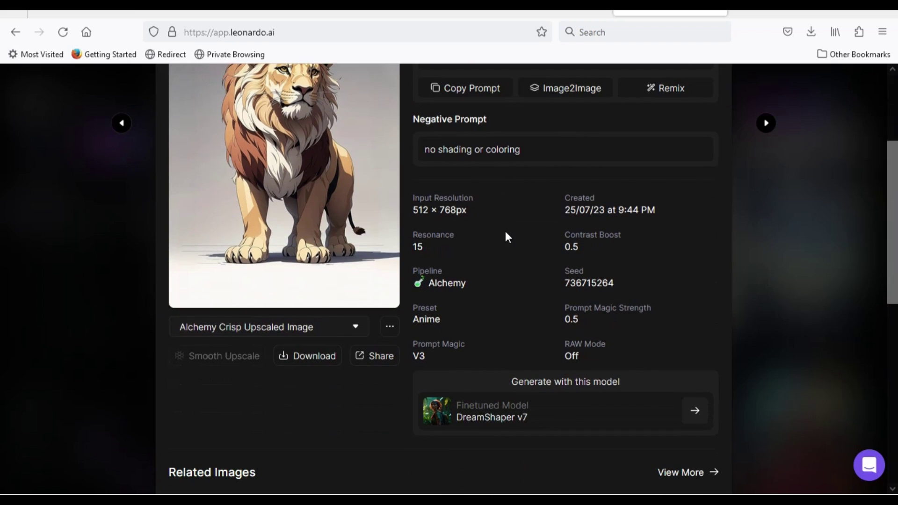
left_click(41, 171)
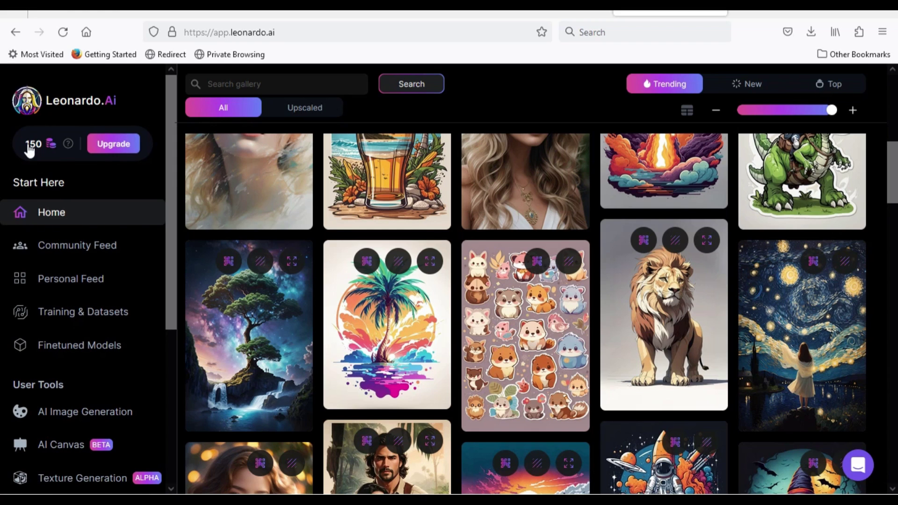
- Reopen the lion image, copy its prompt, and go to AI Image Generation
scroll(63, 224, "down", 5)
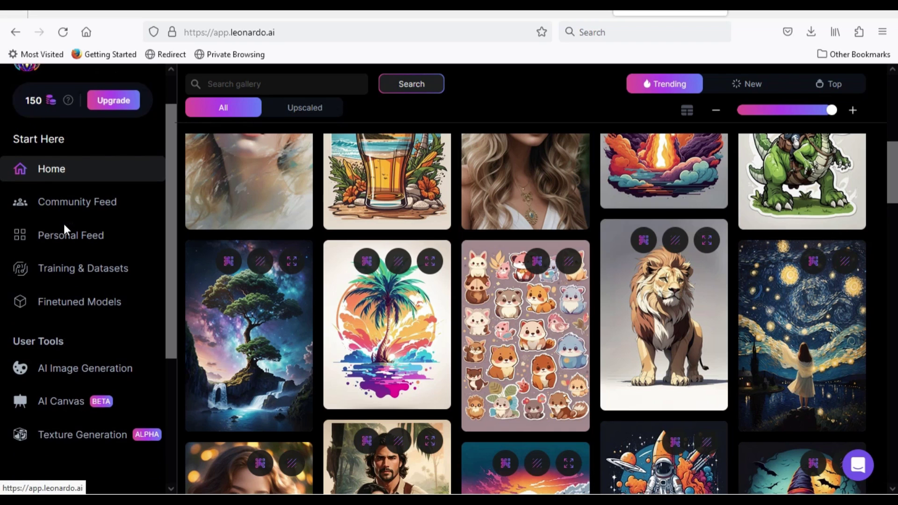
scroll(66, 224, "up", 3)
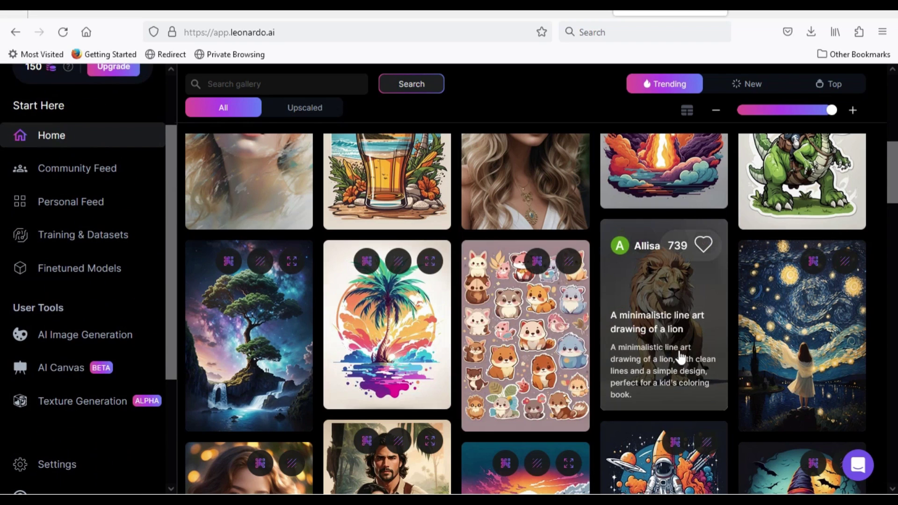
left_click(668, 285)
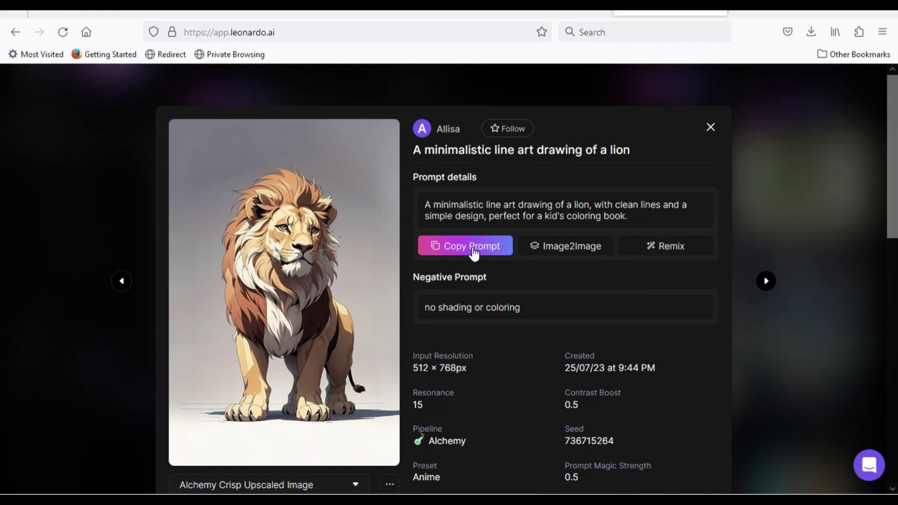
left_click(462, 249)
scroll(600, 284, "down", 5)
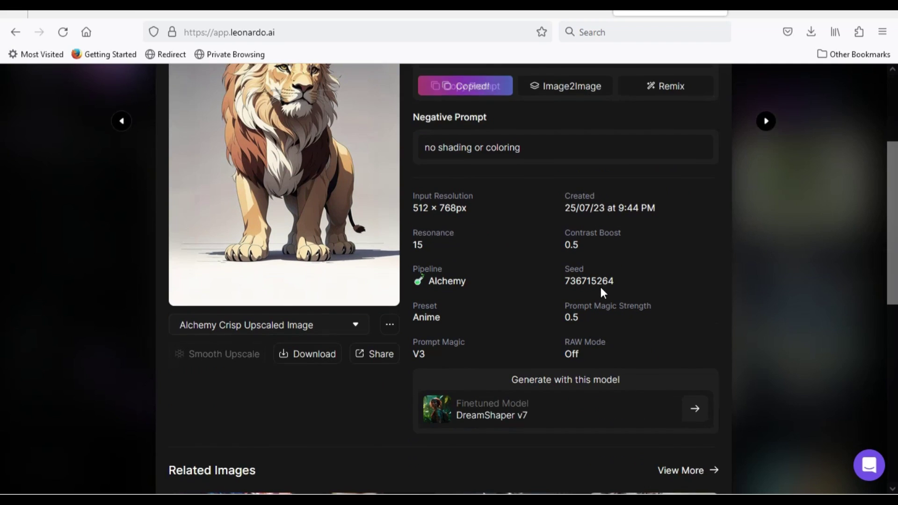
scroll(532, 308, "up", 5)
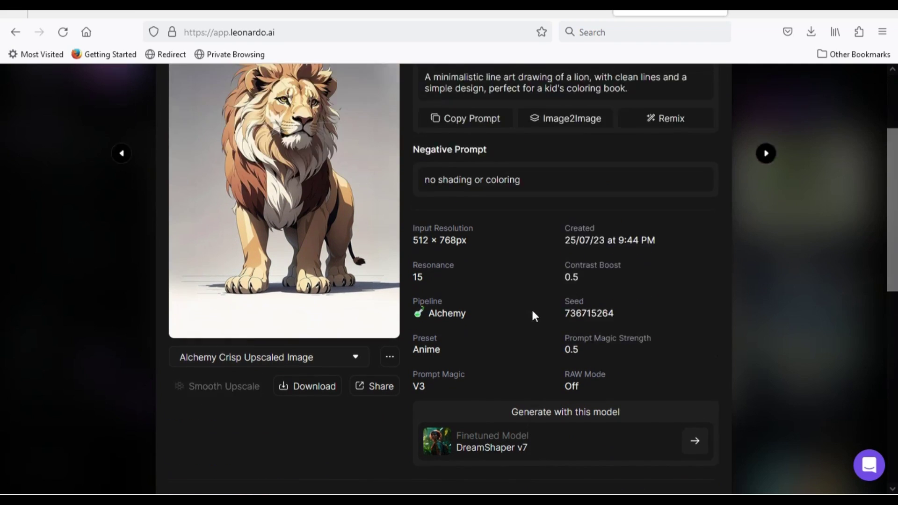
key("Escape")
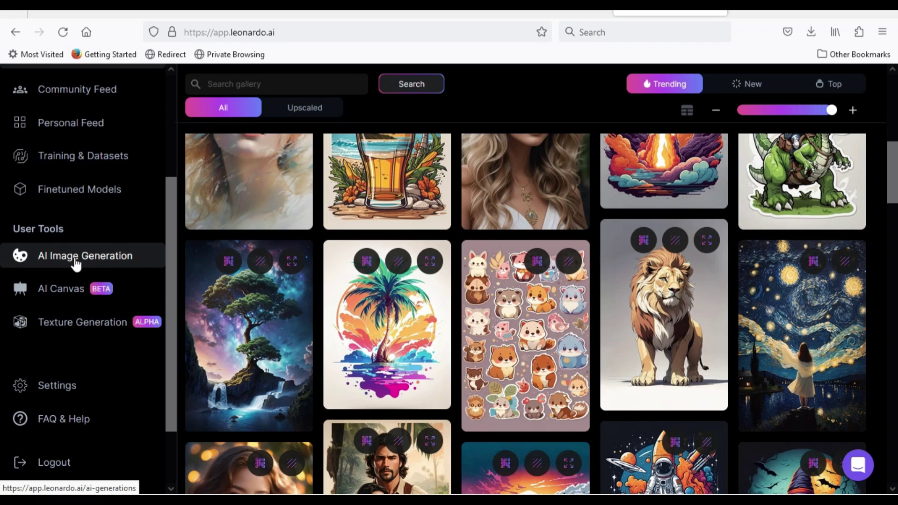
left_click(75, 262)
- Paste the copied lion prompt and replace the word 'lion' with 'tiger'
left_click(390, 185)
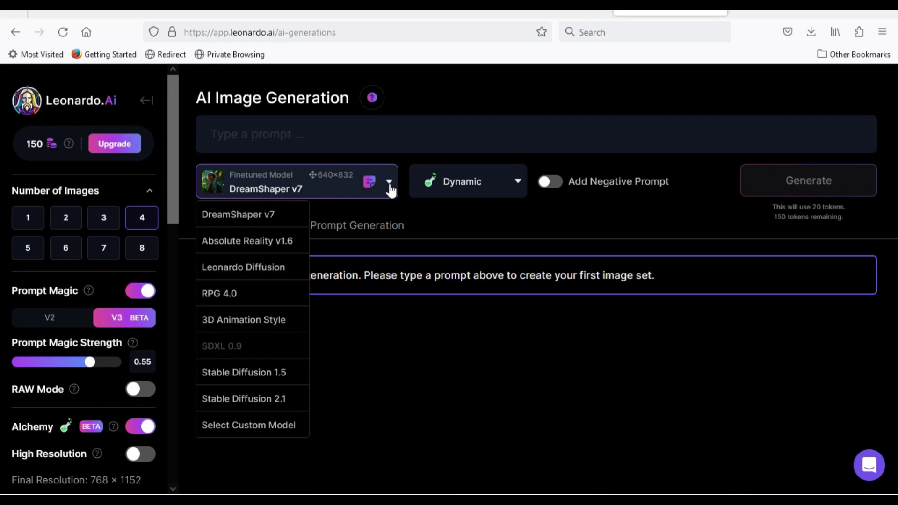
left_click(390, 136)
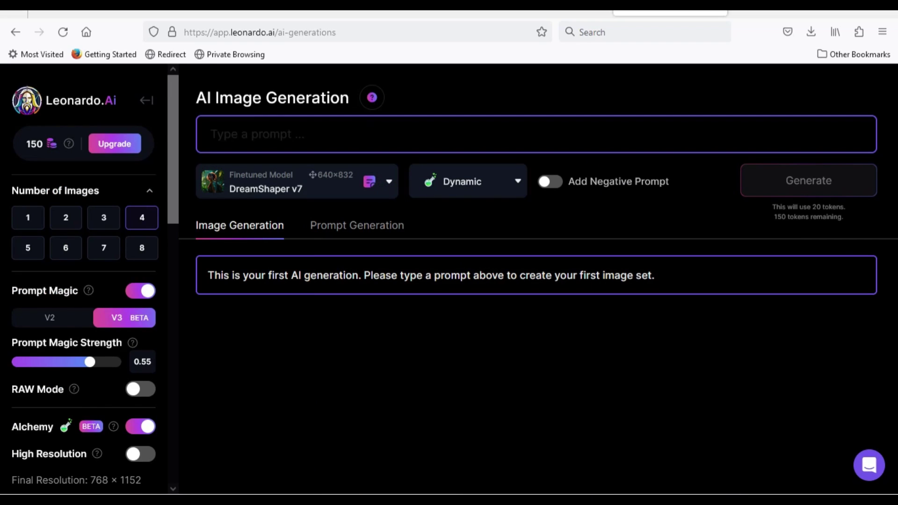
key("ctrl+v")
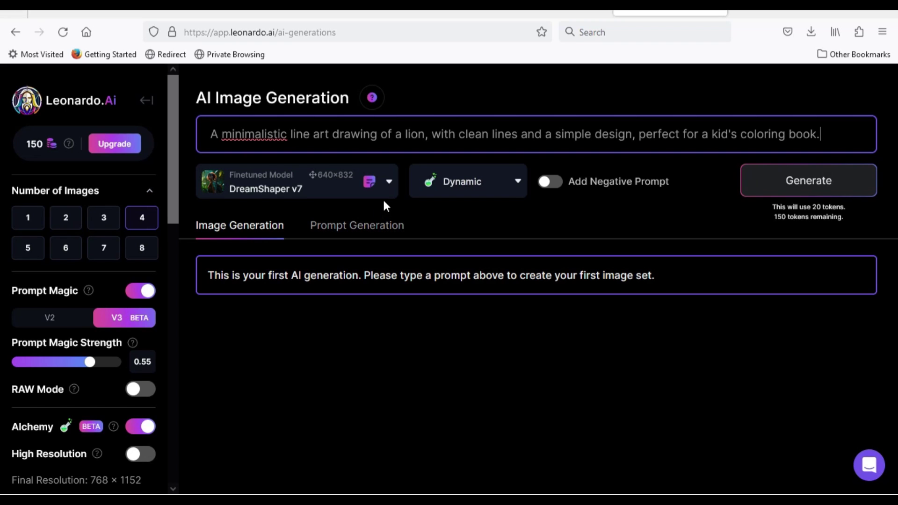
double_click(414, 135)
type("tiger")
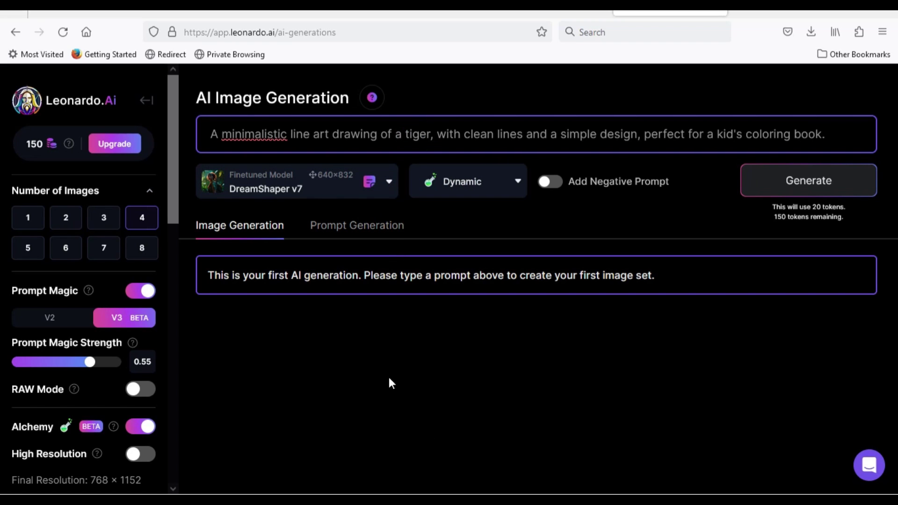
- Generate two 512×768 tiger line-art images from the edited prompt
left_click(68, 219)
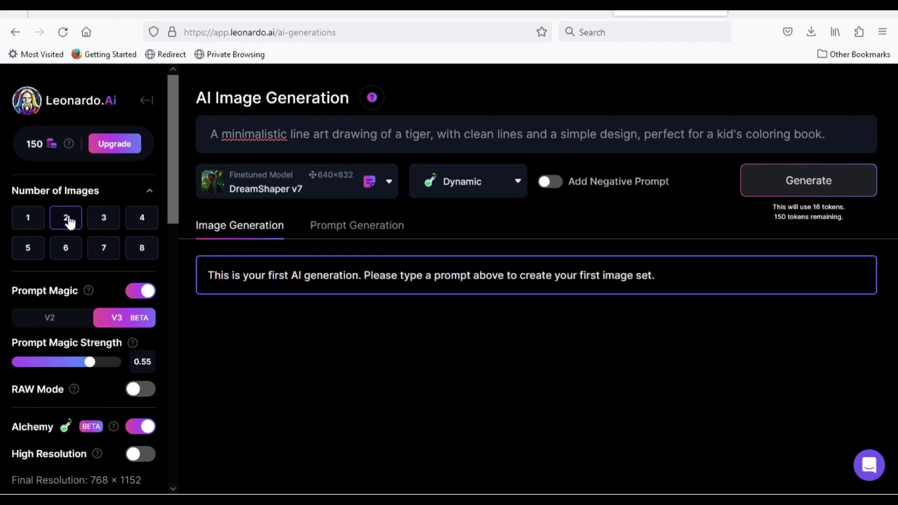
scroll(69, 219, "down", 5)
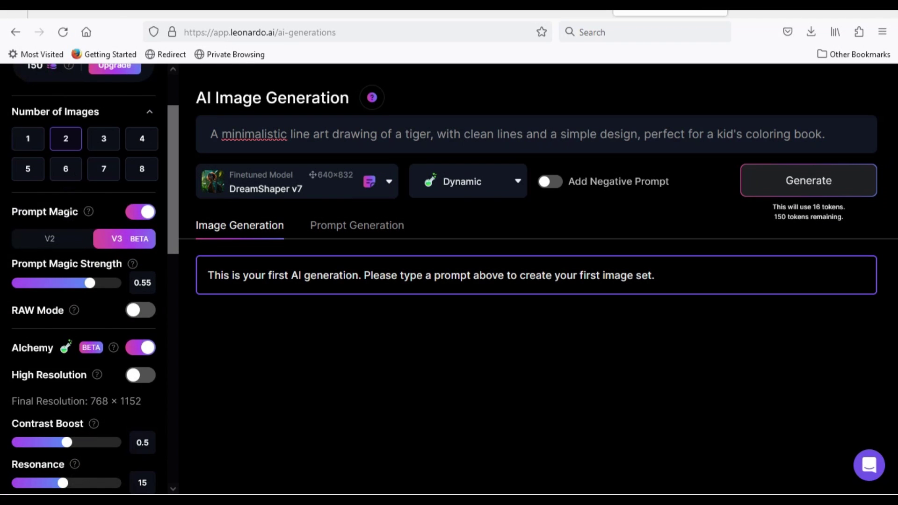
scroll(69, 218, "down", 2)
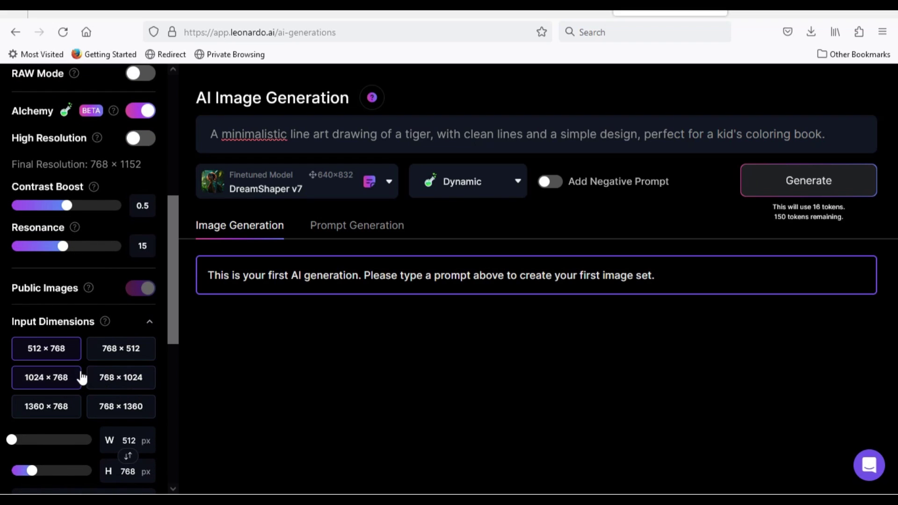
scroll(80, 372, "down", 4)
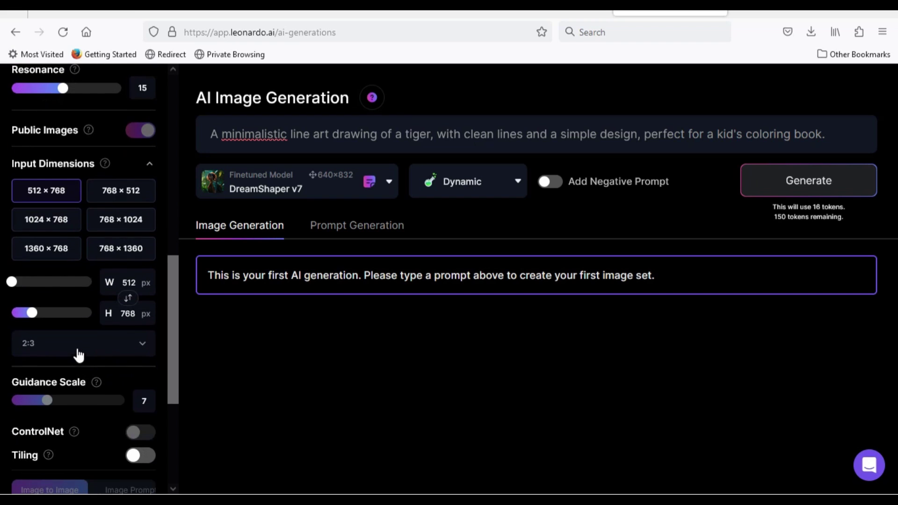
scroll(74, 333, "up", 6)
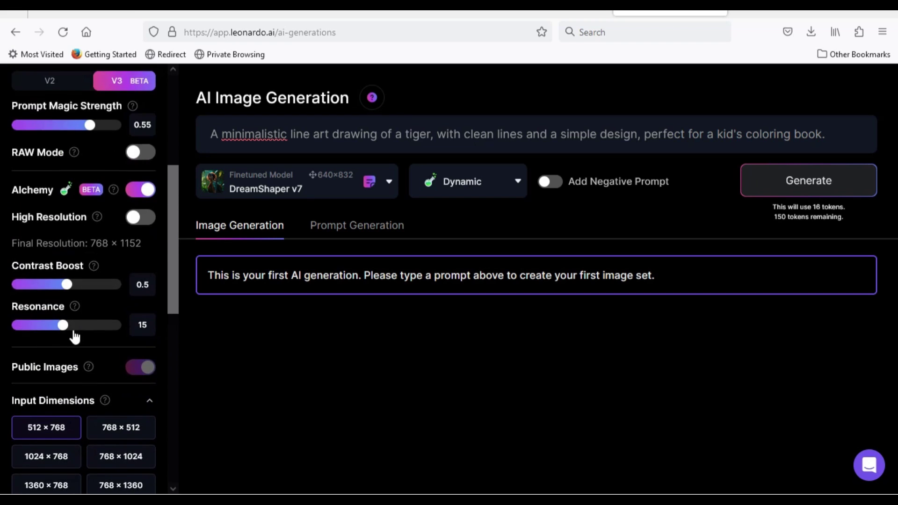
scroll(74, 336, "up", 5)
left_click(790, 190)
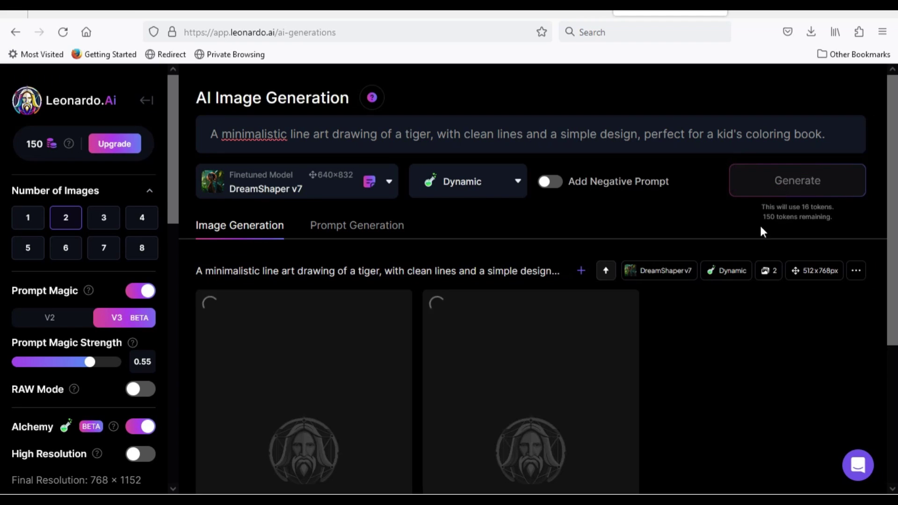
scroll(739, 279, "down", 5)
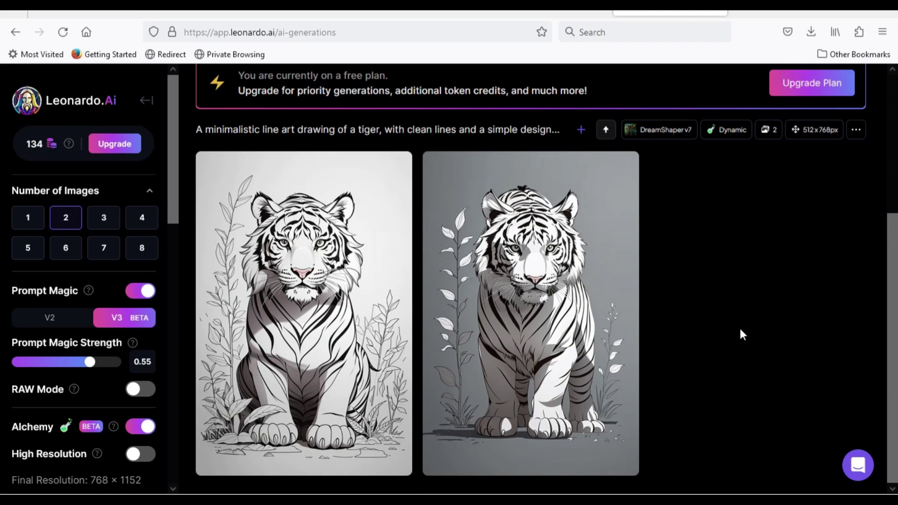
mouse_move(224, 456)
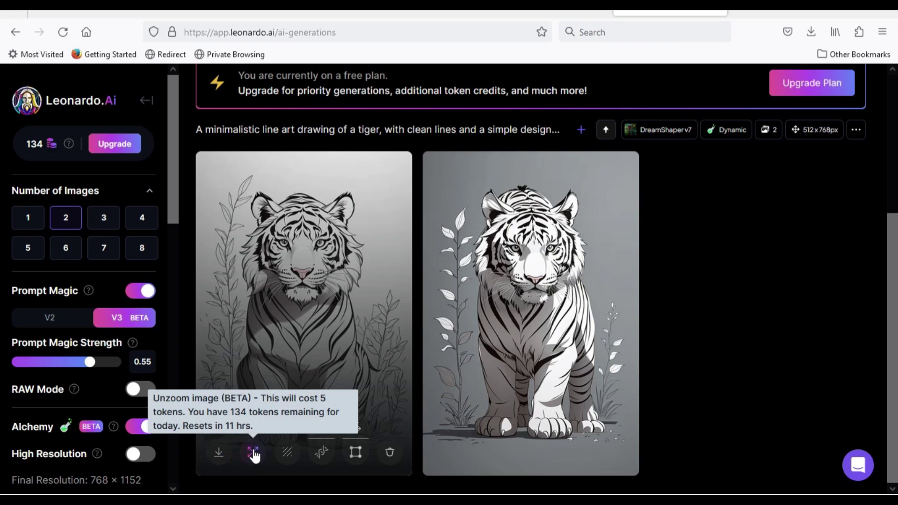
scroll(253, 455, "up", 4)
- Replace the prompt with the jellyfish-woman prompt and fix its spacing
triple_click(526, 134)
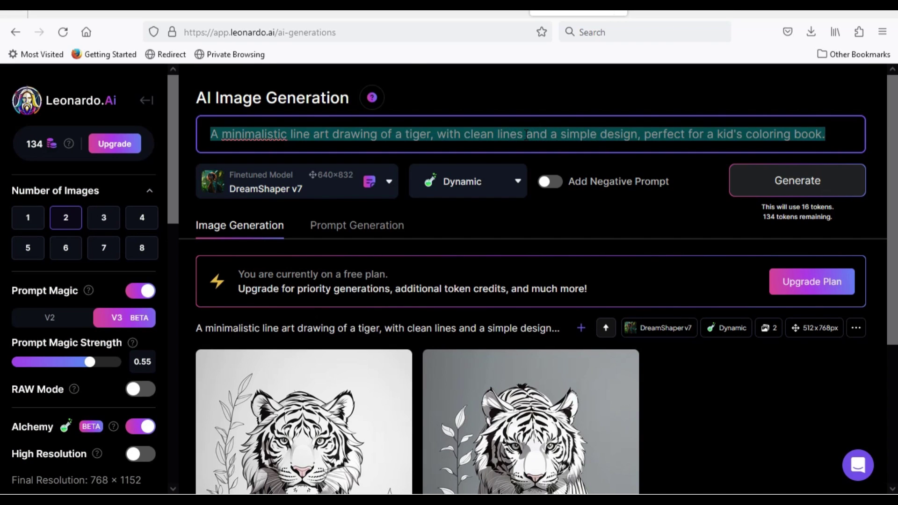
type("a beautiful woman with ajellyfish on her head deep oceanlighting")
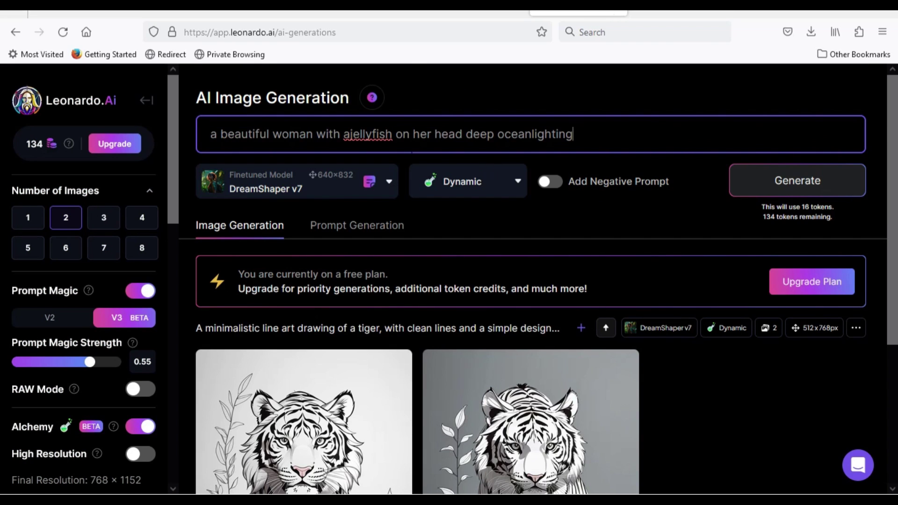
left_click(349, 136)
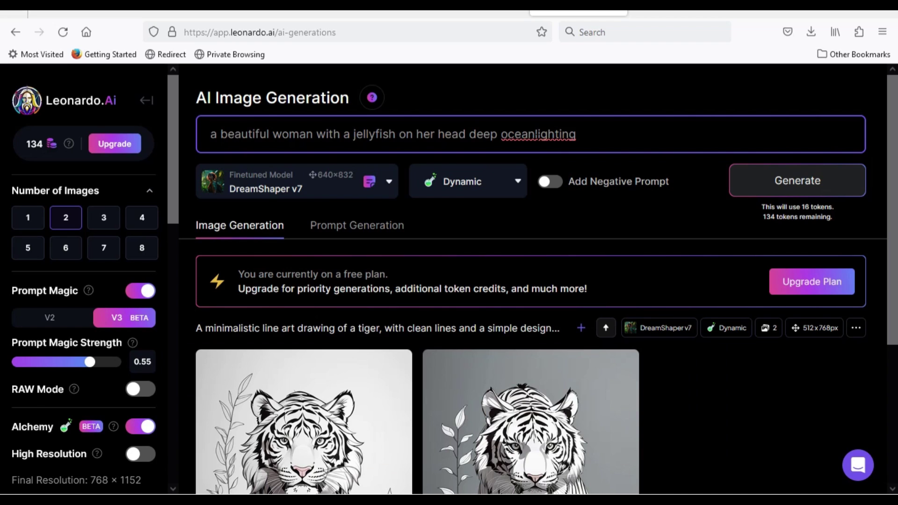
left_click(536, 136)
- Select the Absolute Reality v1.6 model and the Creative style preset
left_click(389, 182)
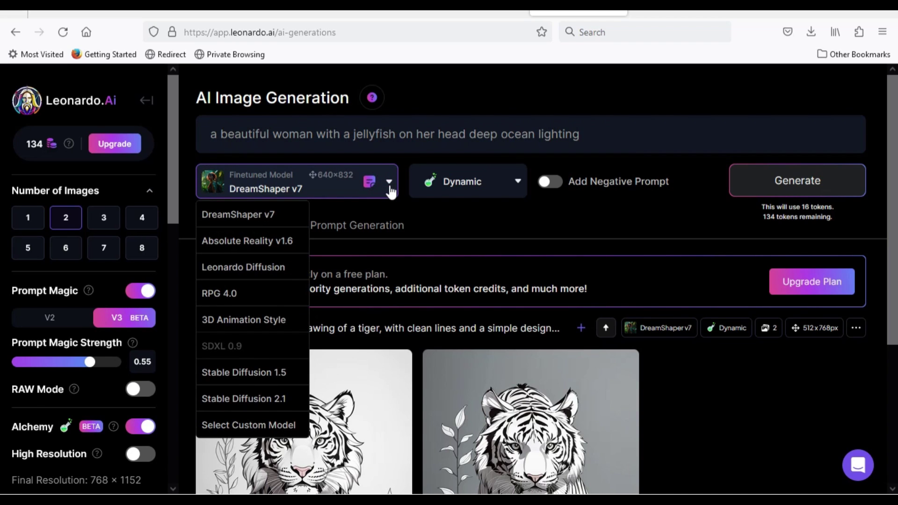
left_click(253, 241)
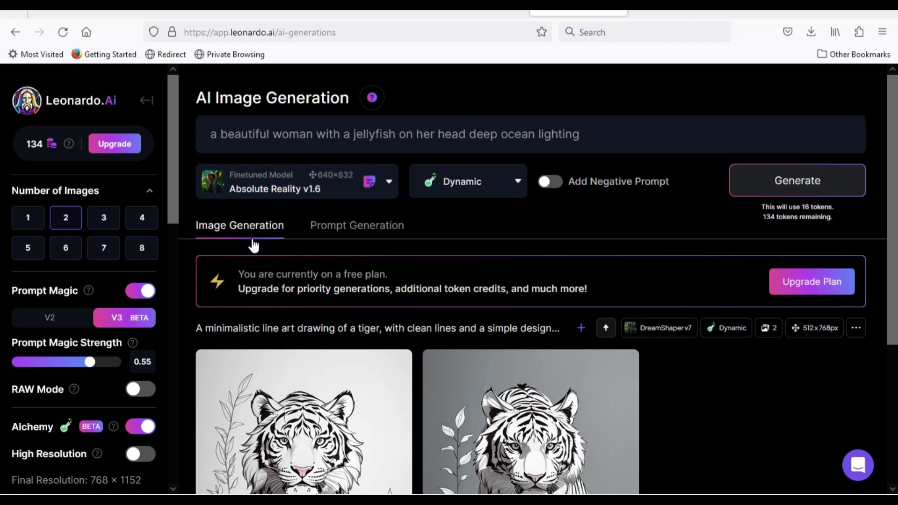
left_click(514, 183)
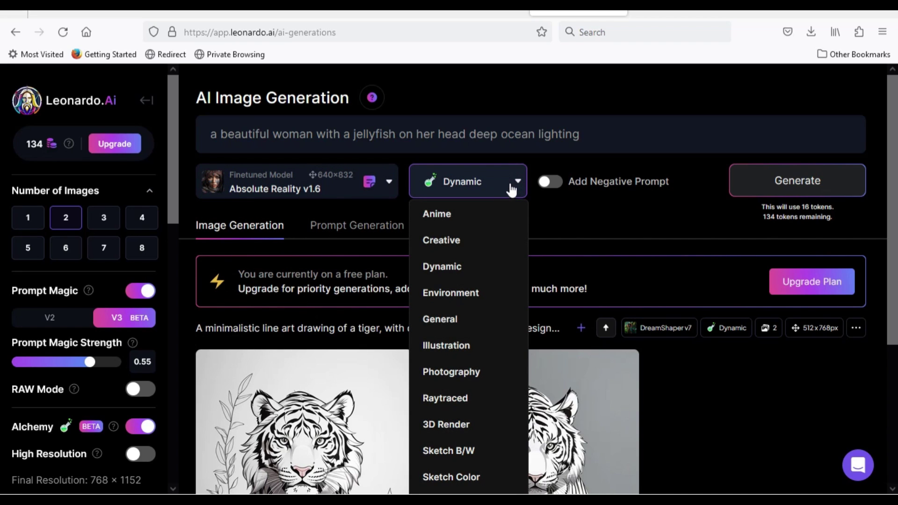
left_click(453, 241)
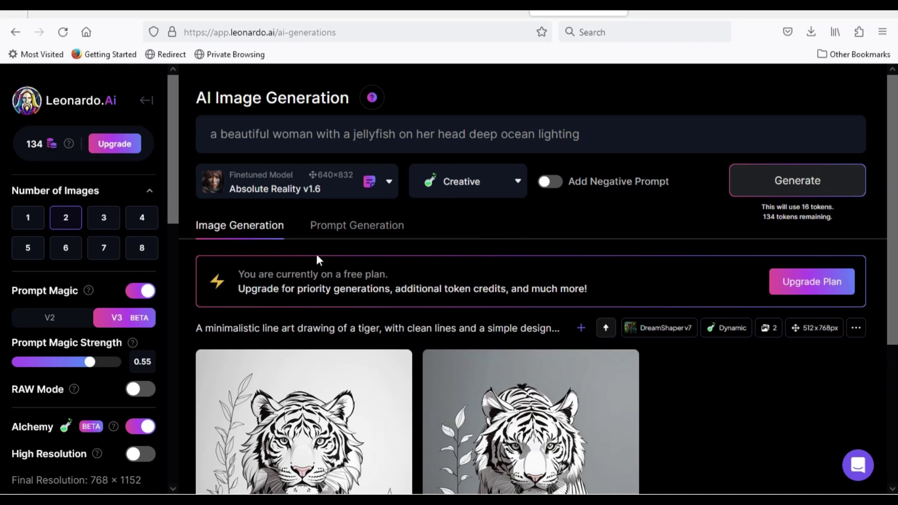
scroll(128, 279, "down", 8)
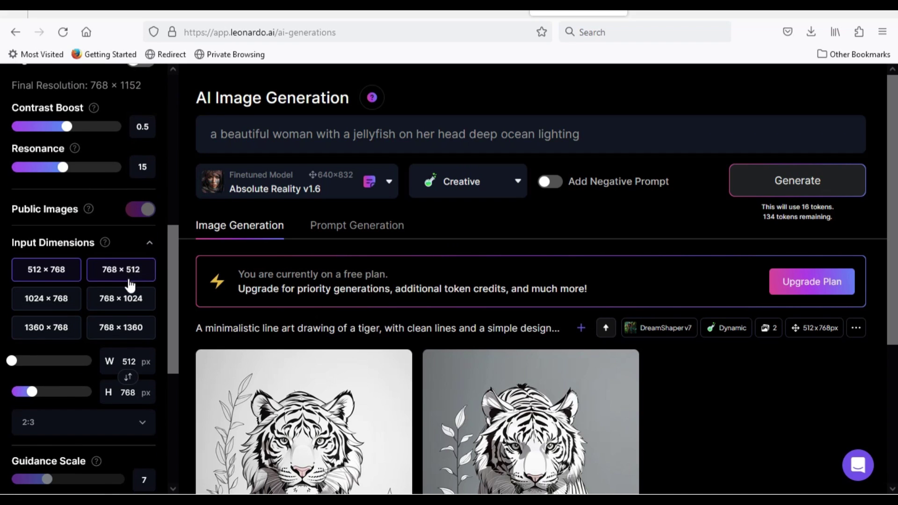
left_click(107, 431)
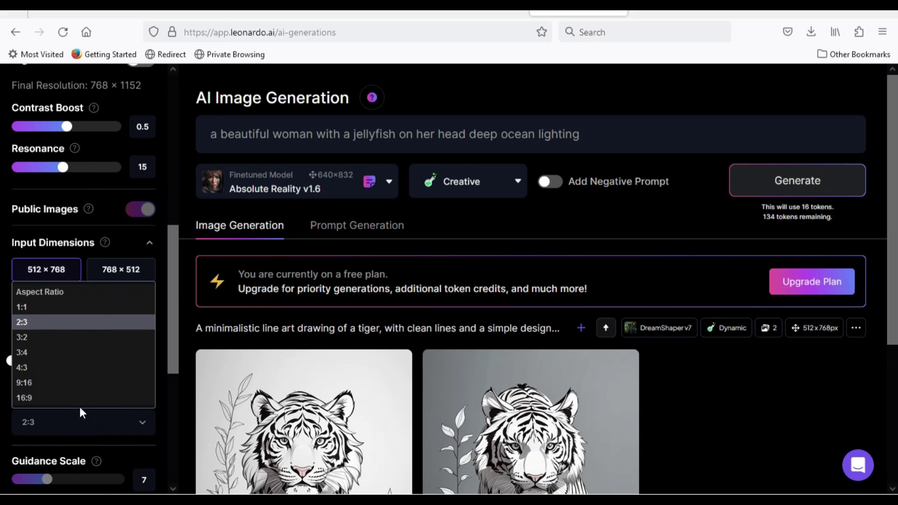
- Generate two 16:9 jellyfish-woman images at 1368×768
left_click(58, 397)
left_click(770, 185)
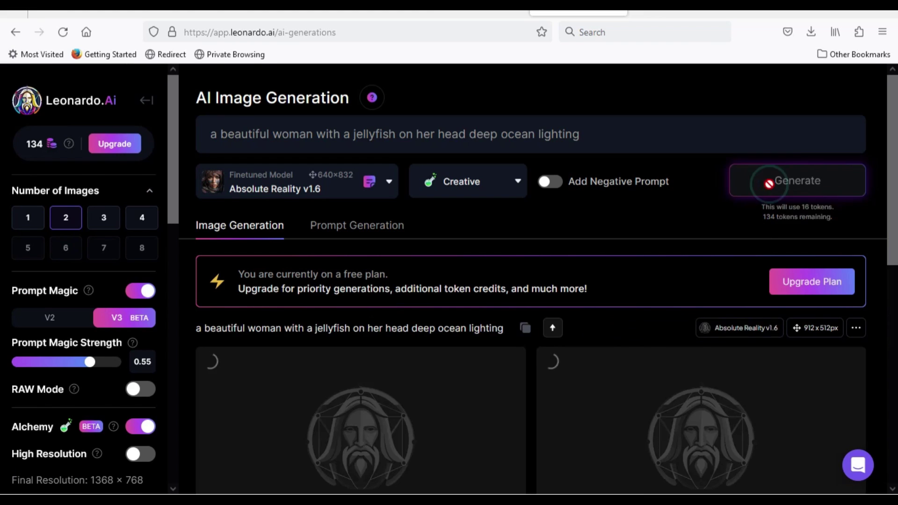
scroll(879, 403, "down", 3)
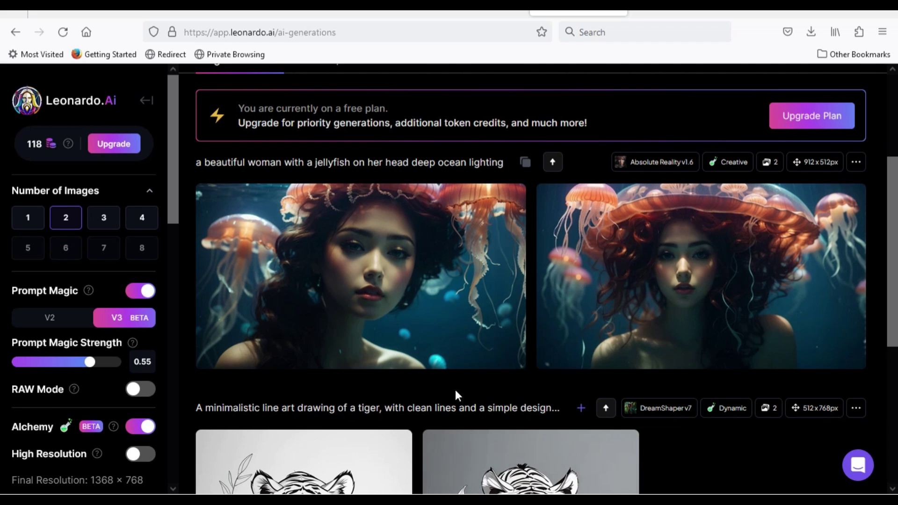
- Download the first jellyfish-woman image
mouse_move(700, 285)
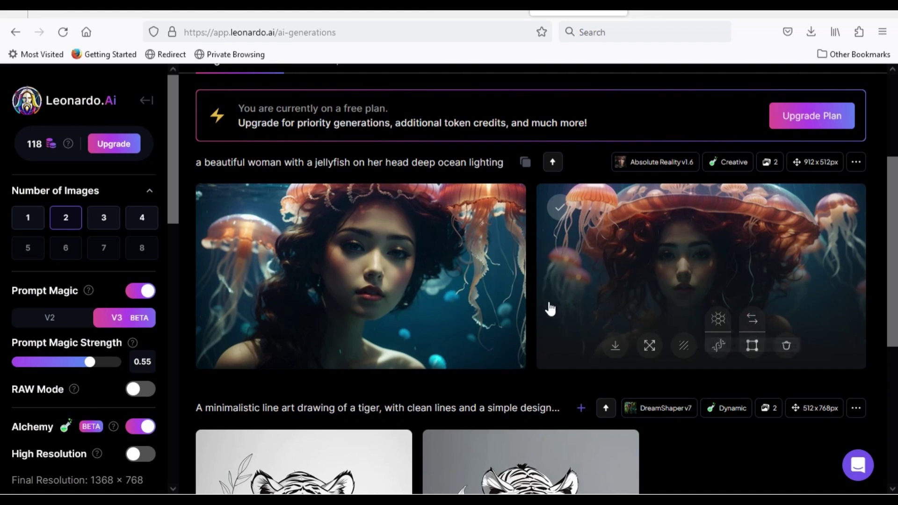
mouse_move(477, 304)
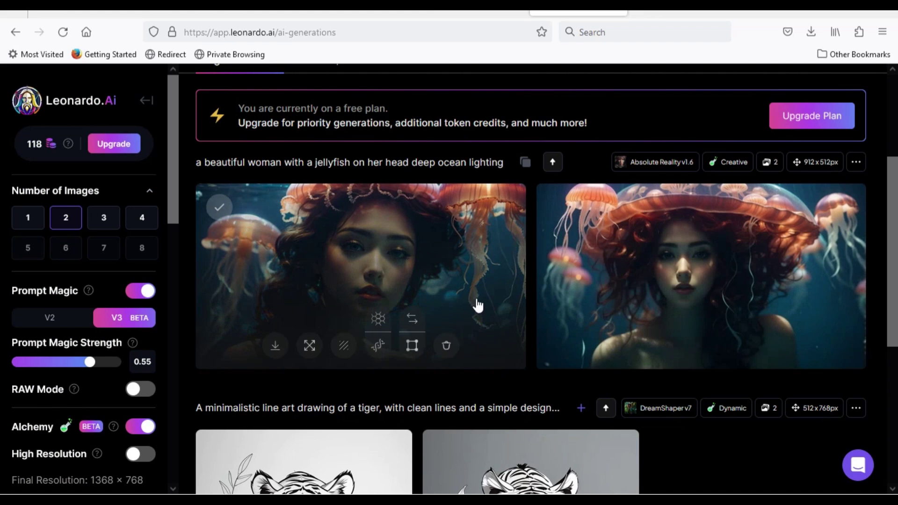
left_click(276, 350)
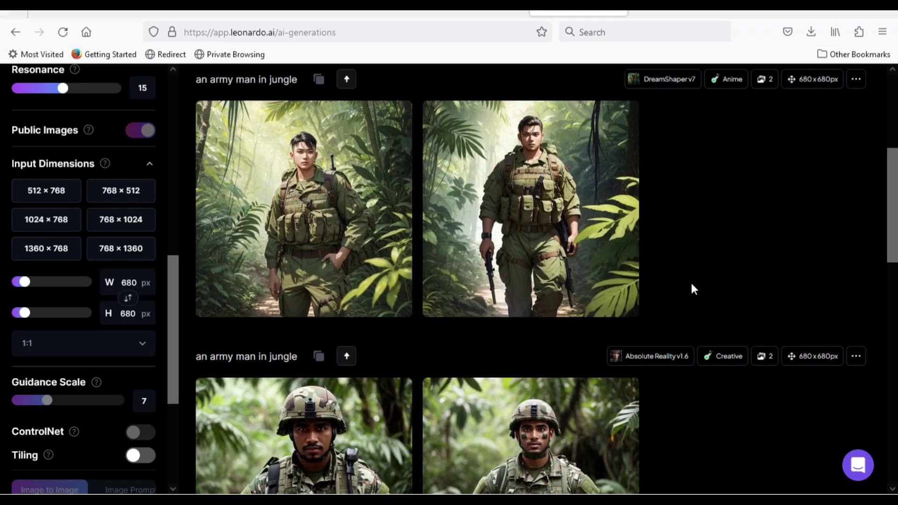
mouse_move(611, 233)
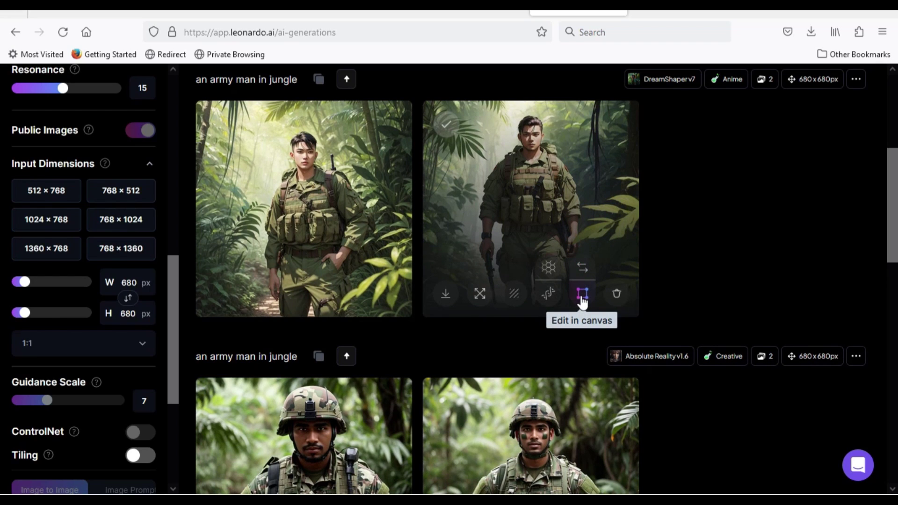
- Open the soldier image in Canvas, zoom out, and move the frame to its top-right edge
left_click(581, 297)
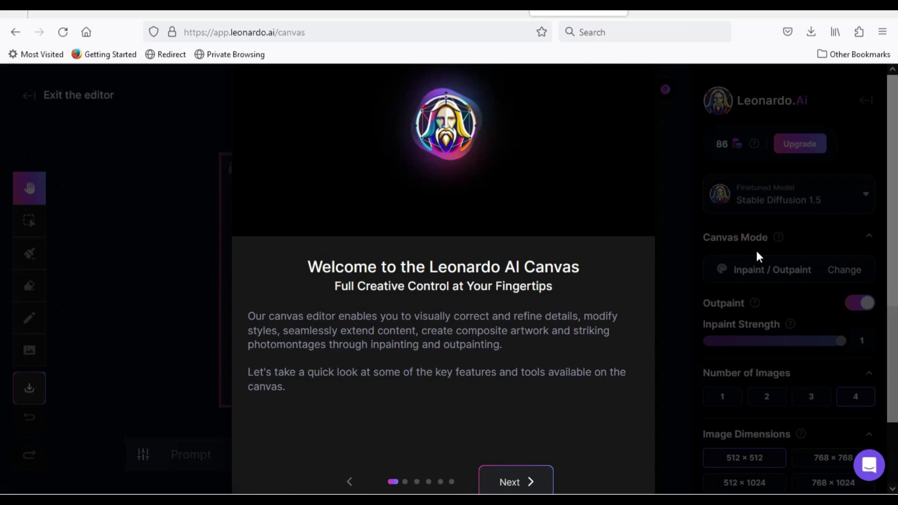
key("Escape")
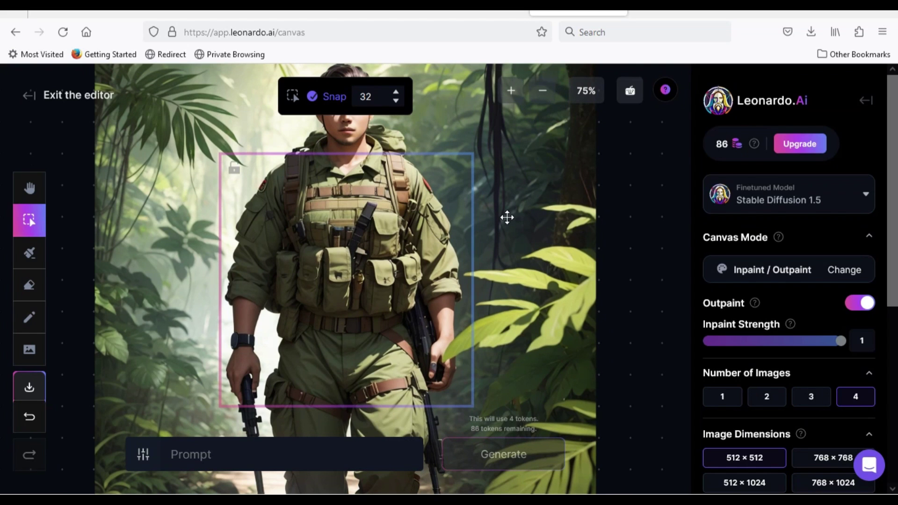
left_click(544, 96)
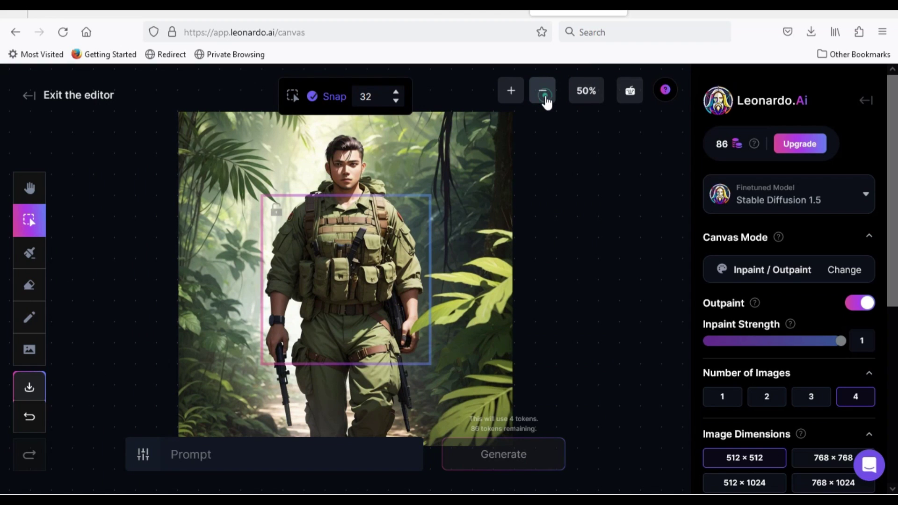
left_click(544, 96)
left_click(510, 91)
left_click_drag(372, 235, 583, 154)
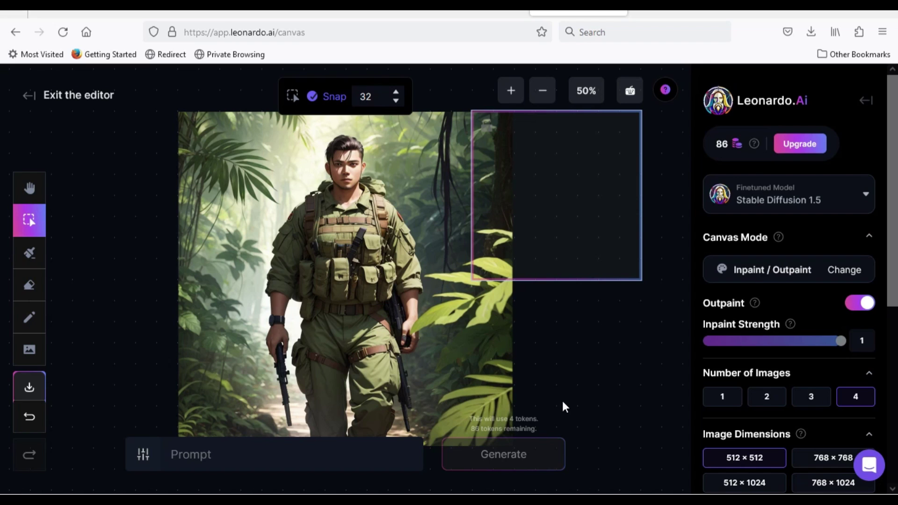
- Resize the generation frame to 1024×1024 and shift it to overlap the image's right side
scroll(760, 355, "down", 3)
left_click(760, 351)
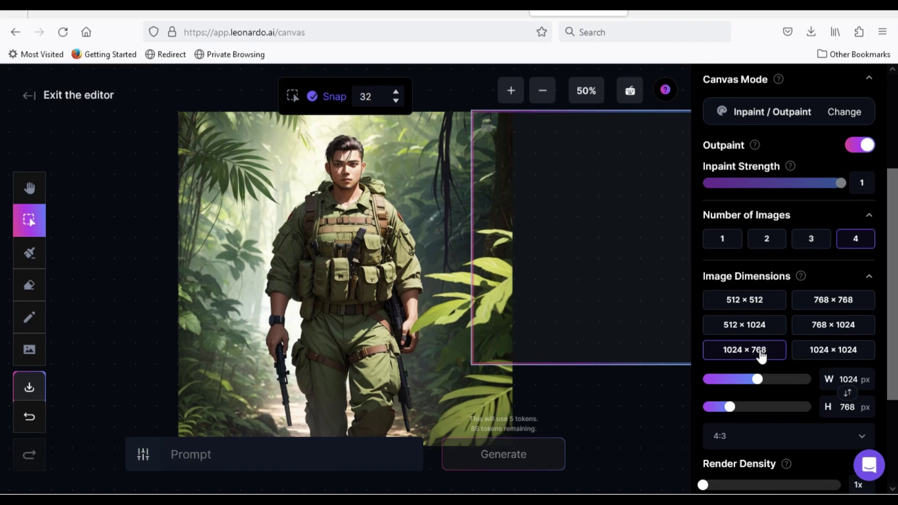
left_click(822, 351)
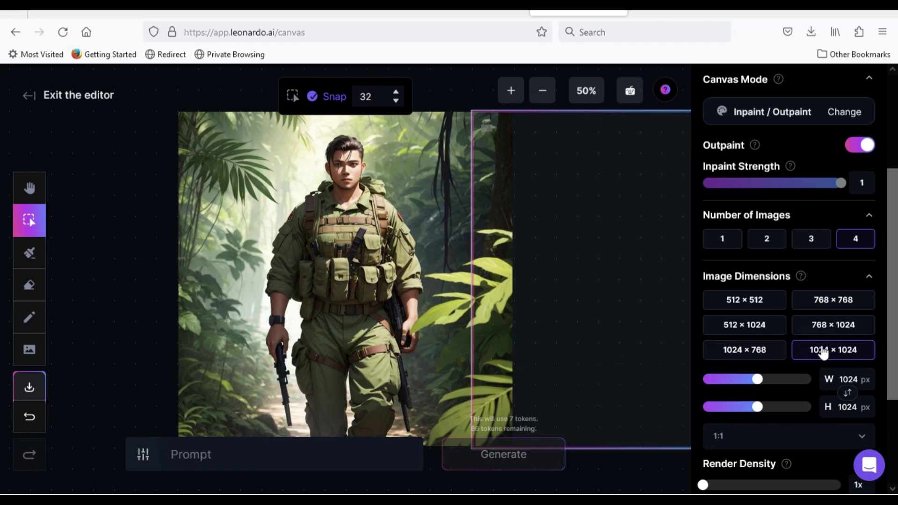
left_click(533, 96)
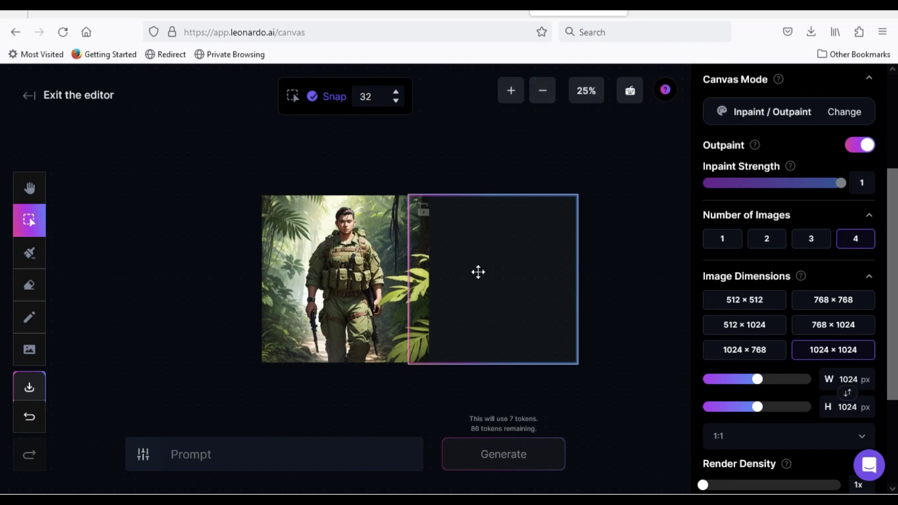
mouse_move(478, 272)
left_mouse_down()
mouse_move(497, 276)
mouse_move(468, 277)
left_mouse_up()
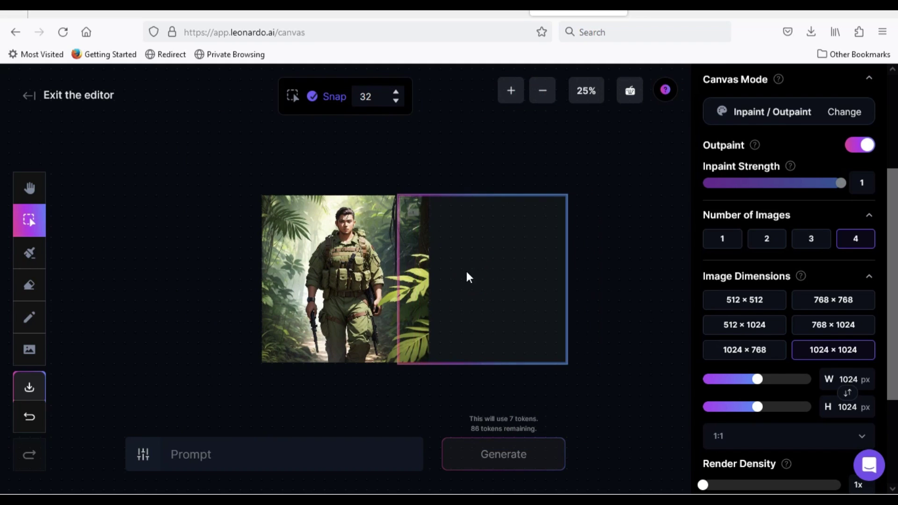
left_click(274, 455)
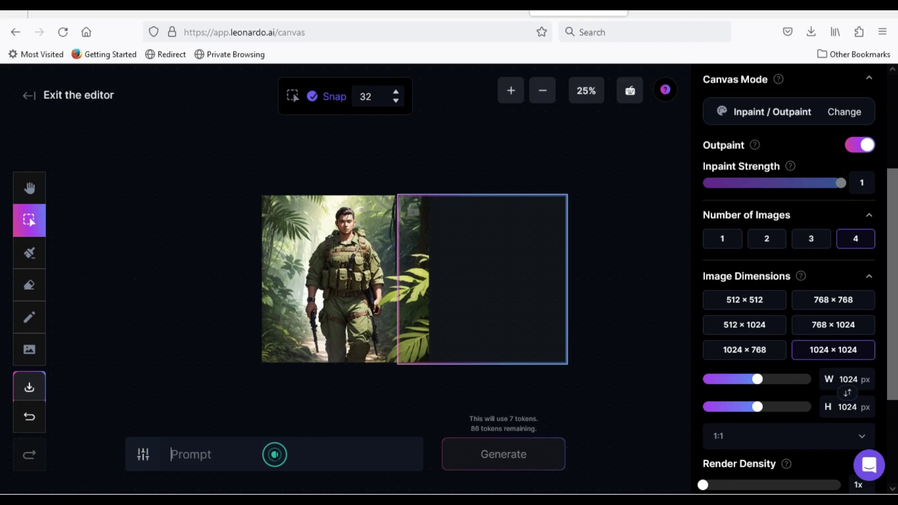
- Outpaint the right side with the prompt 'jungle' and accept variant 2 of 4
type("jun")
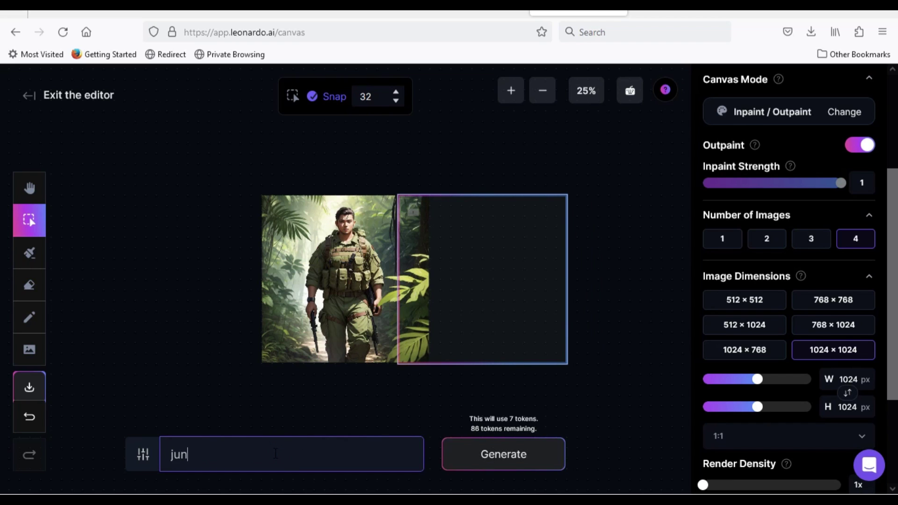
type("gle")
left_click(491, 464)
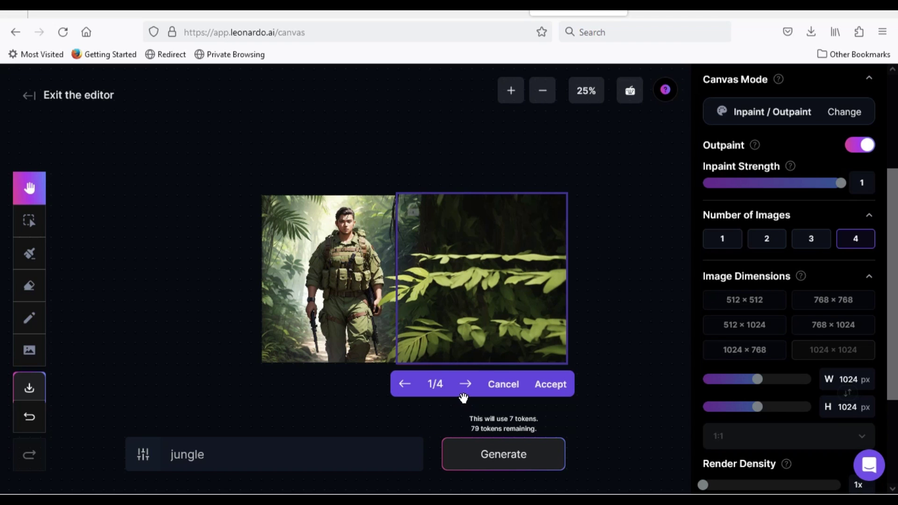
left_click(466, 385)
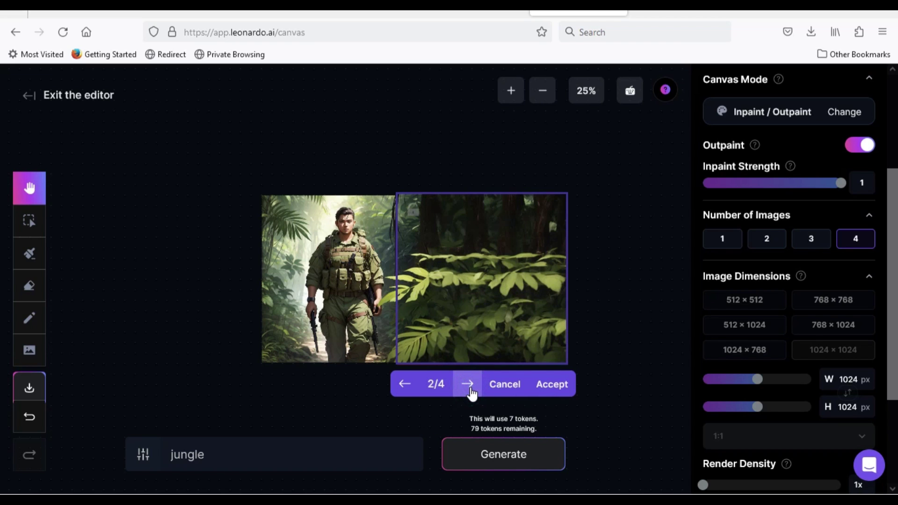
left_click(467, 384)
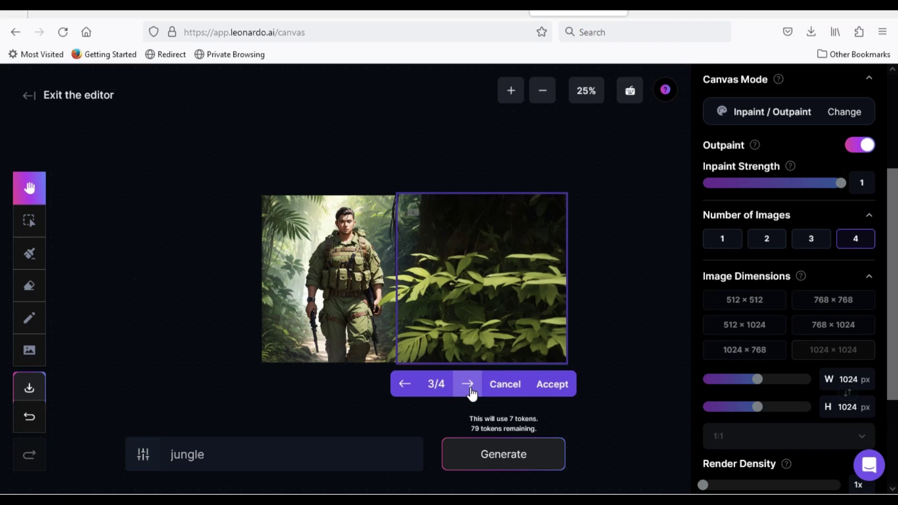
left_click(468, 384)
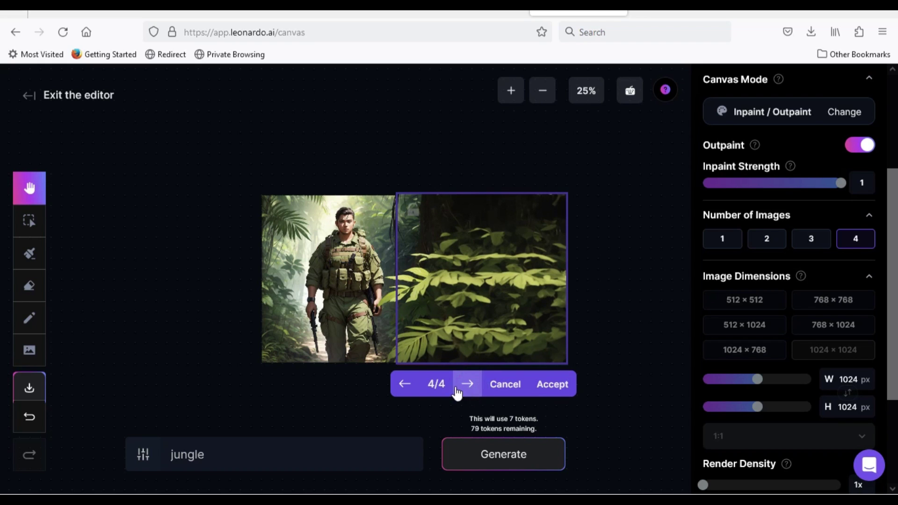
left_click(406, 387)
left_click(406, 385)
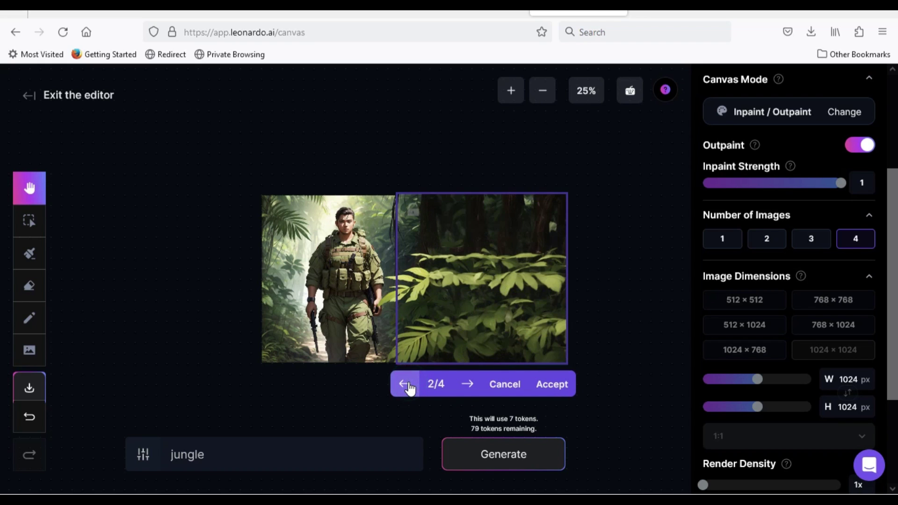
left_click(541, 383)
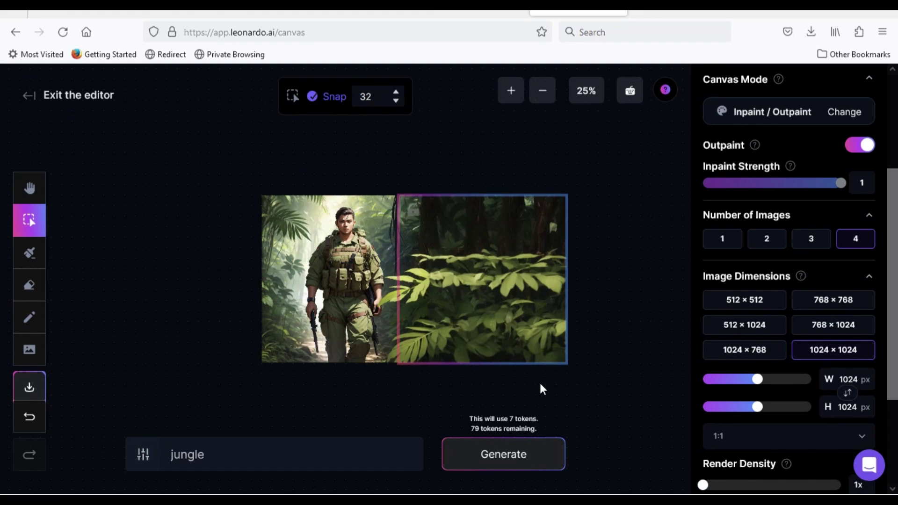
- Move the frame left of the soldier and change the prompt to 'tank and army men'
left_click_drag(496, 316, 230, 319)
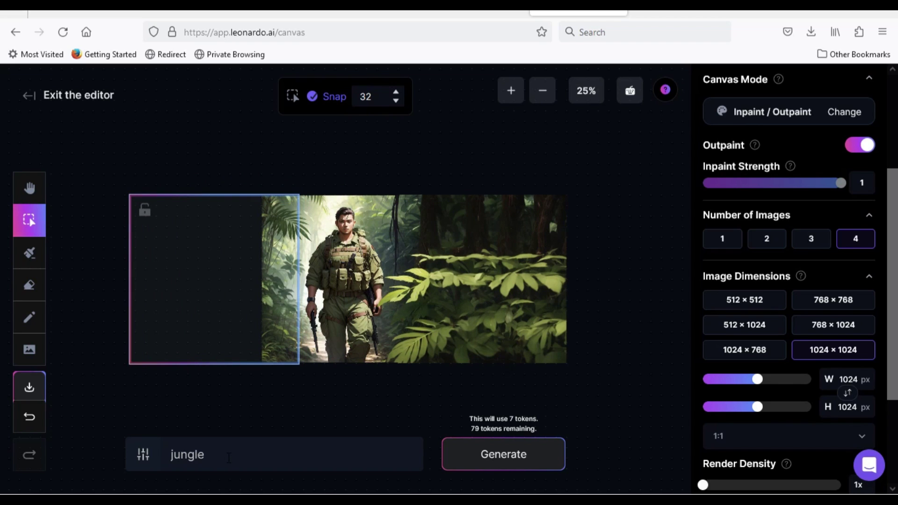
double_click(230, 454)
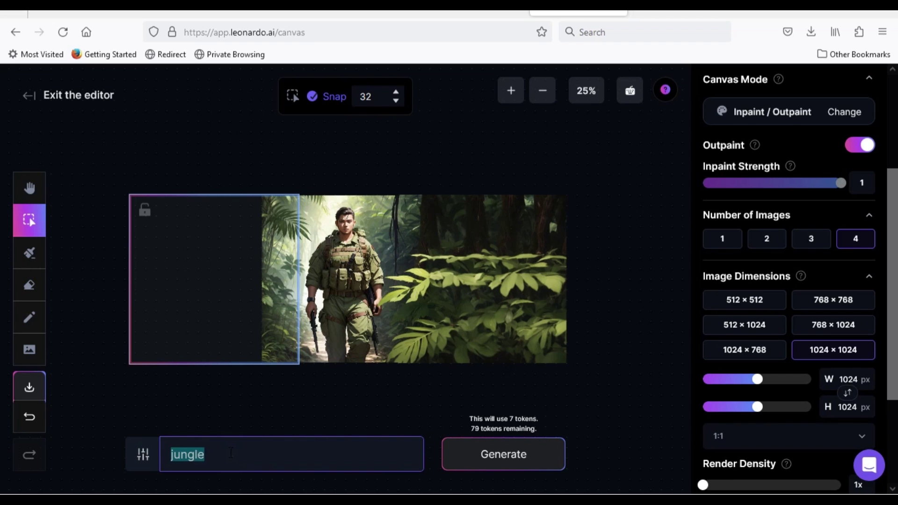
type("tank and arm")
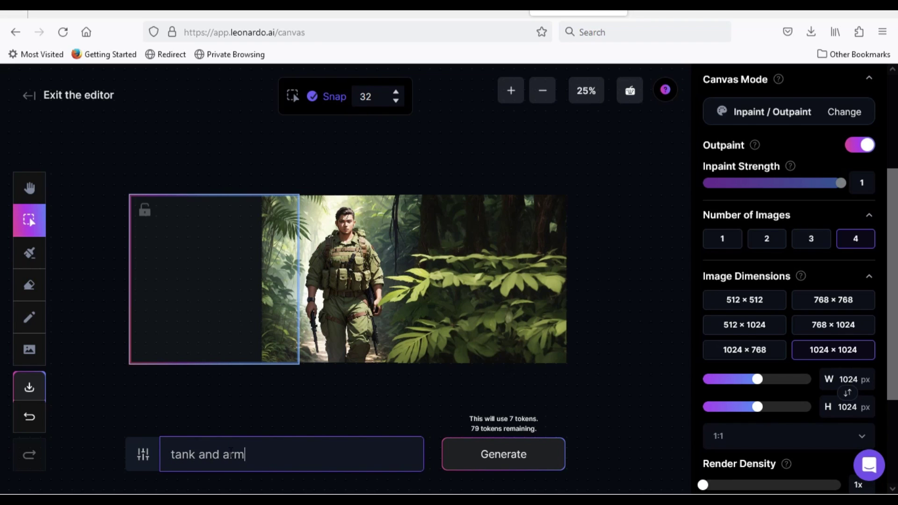
type("y")
type("men")
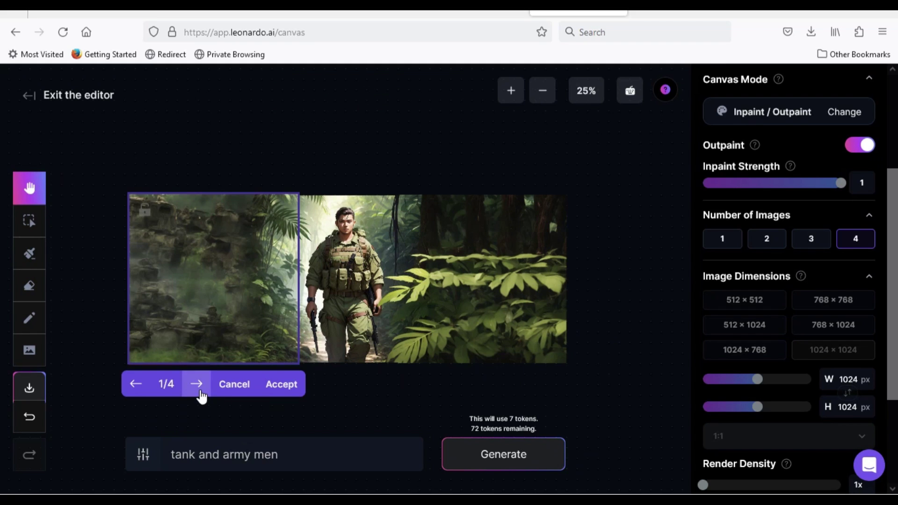
- Accept the first rocky jungle variant of four on the left and exit the canvas
left_click(198, 385)
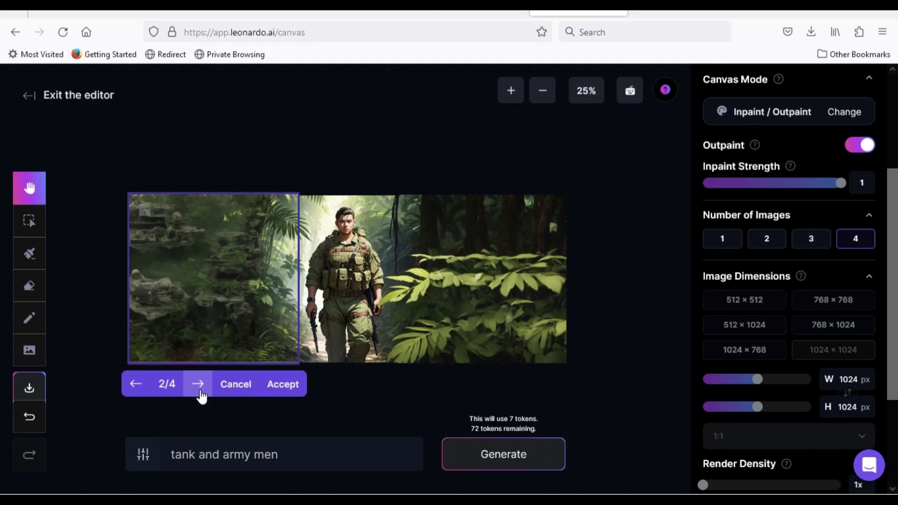
left_click(198, 384)
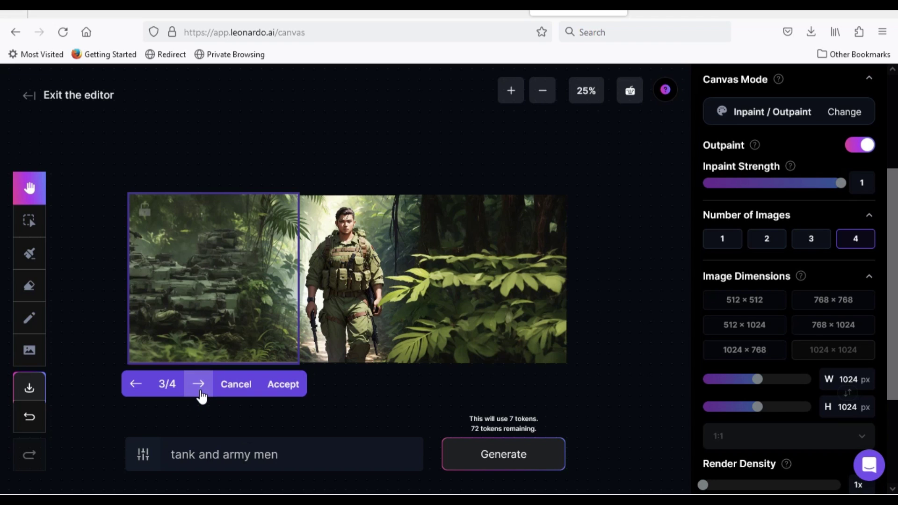
left_click(199, 386)
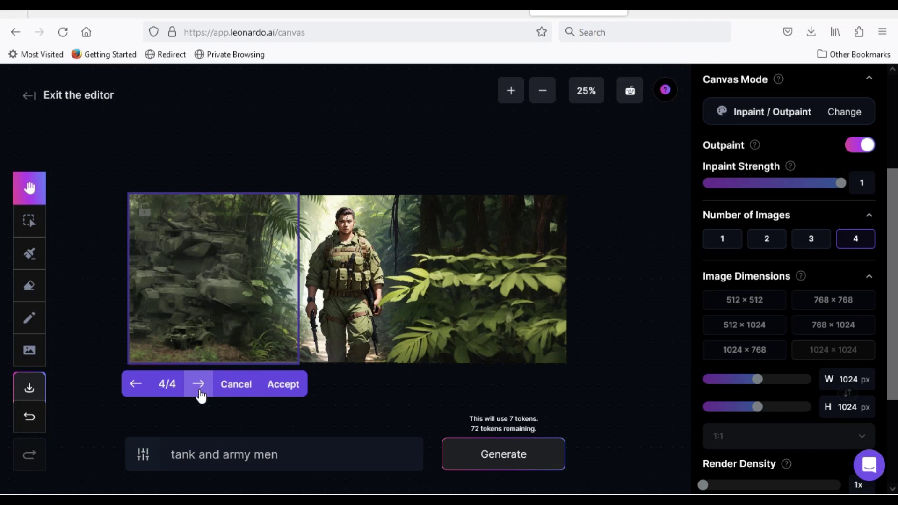
left_click(135, 385)
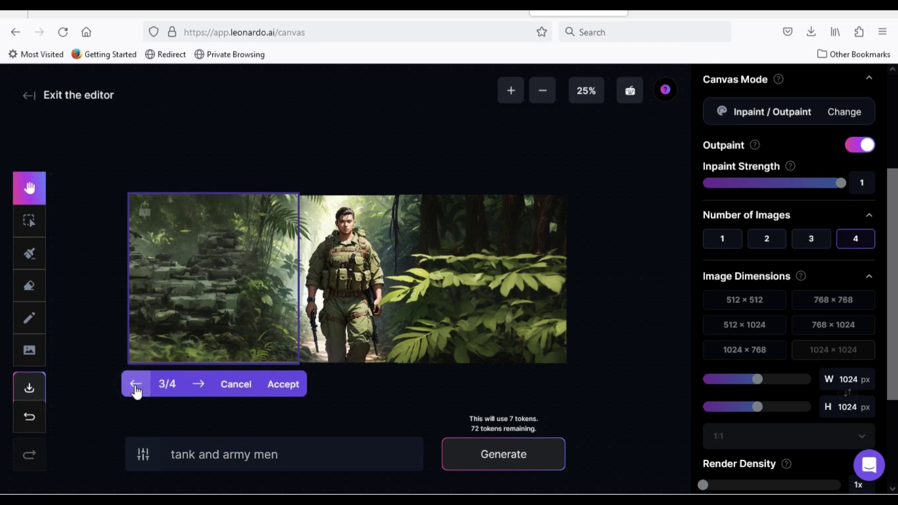
left_click(135, 384)
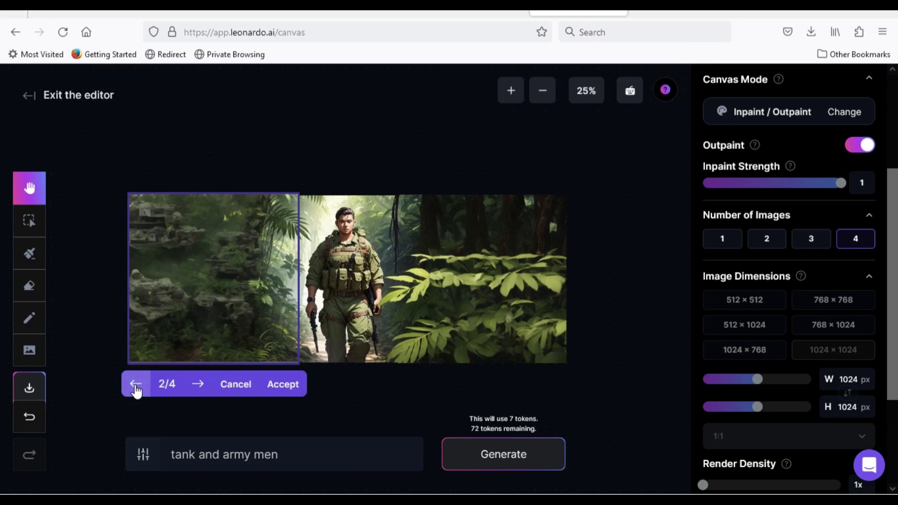
left_click(136, 389)
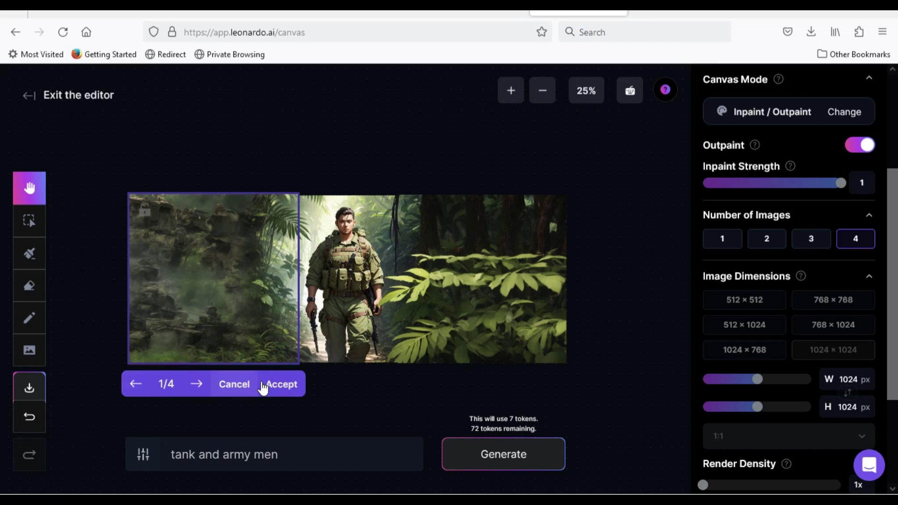
left_click(280, 384)
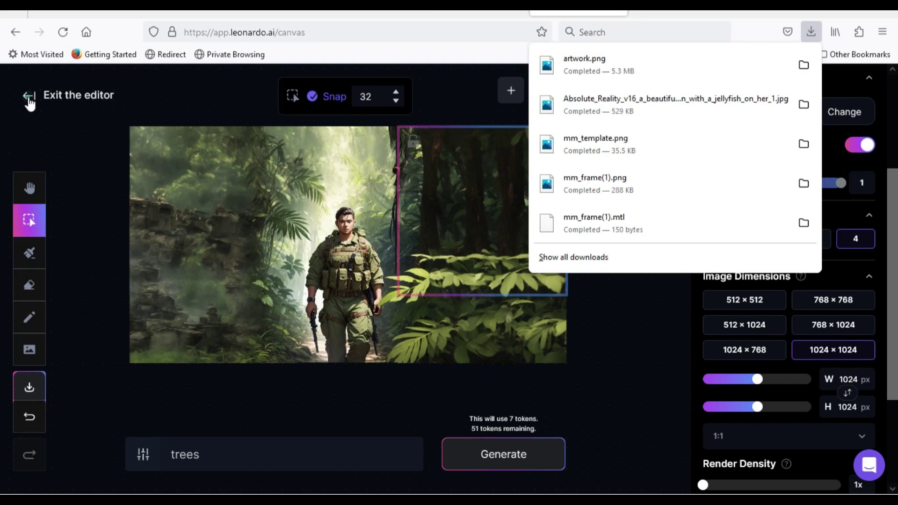
left_click(28, 100)
left_click(29, 101)
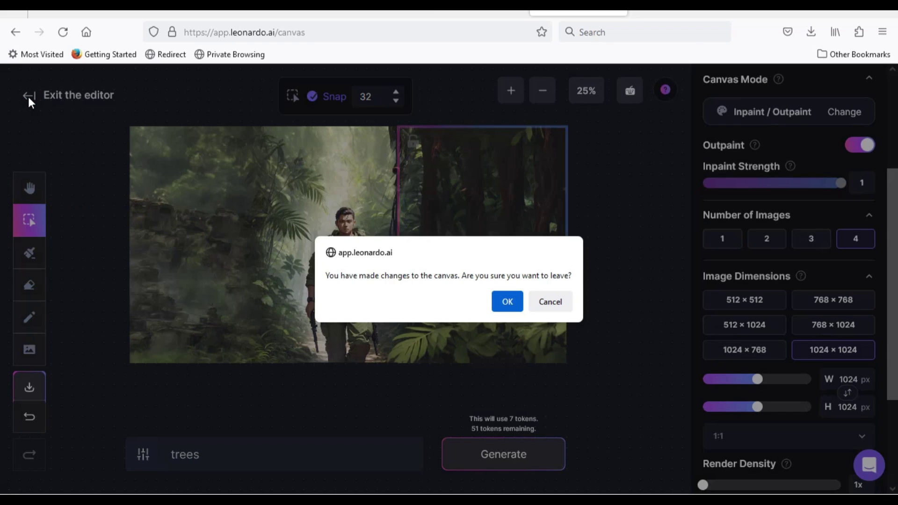
- Confirm leaving the canvas and start generating with the Anime Pastel Dream model
left_click(513, 303)
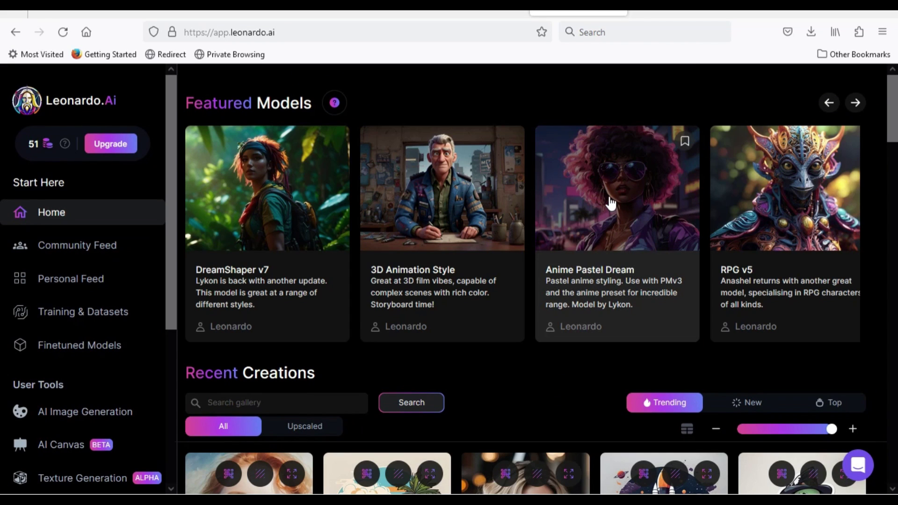
left_click(610, 201)
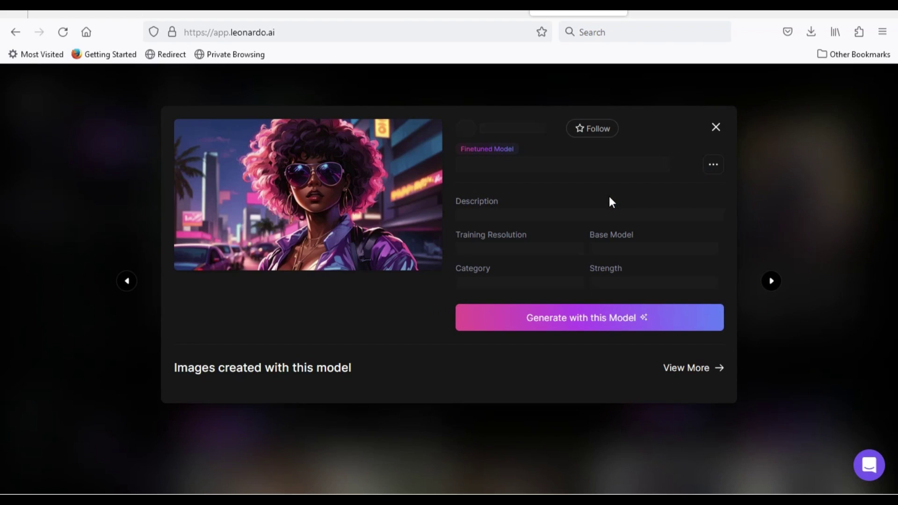
left_click(591, 328)
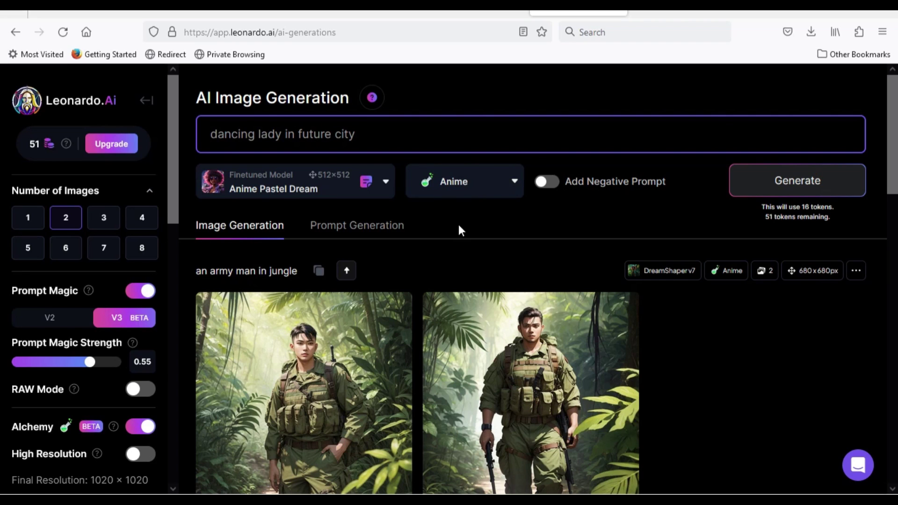
- Generate the dancing lady images at 16:9 aspect ratio with the 3D Render style
scroll(79, 374, "down", 8)
left_click(63, 423)
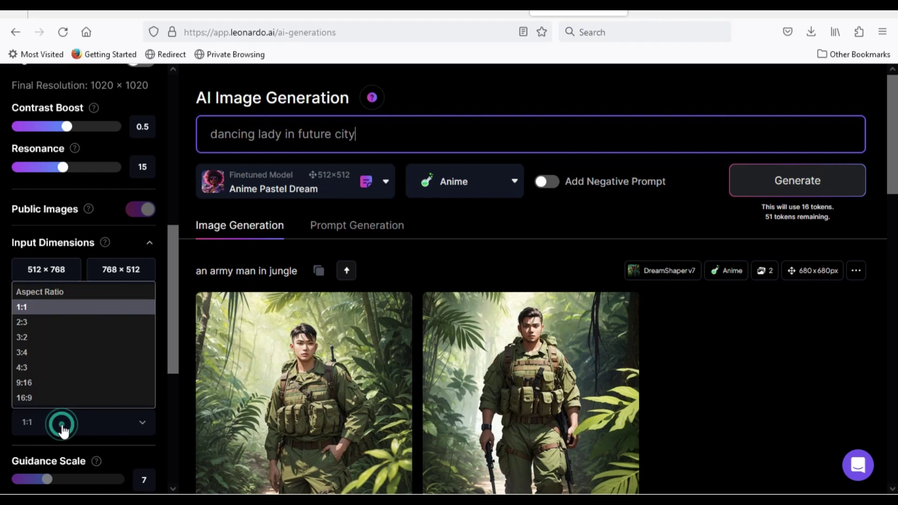
left_click(46, 403)
left_click(464, 181)
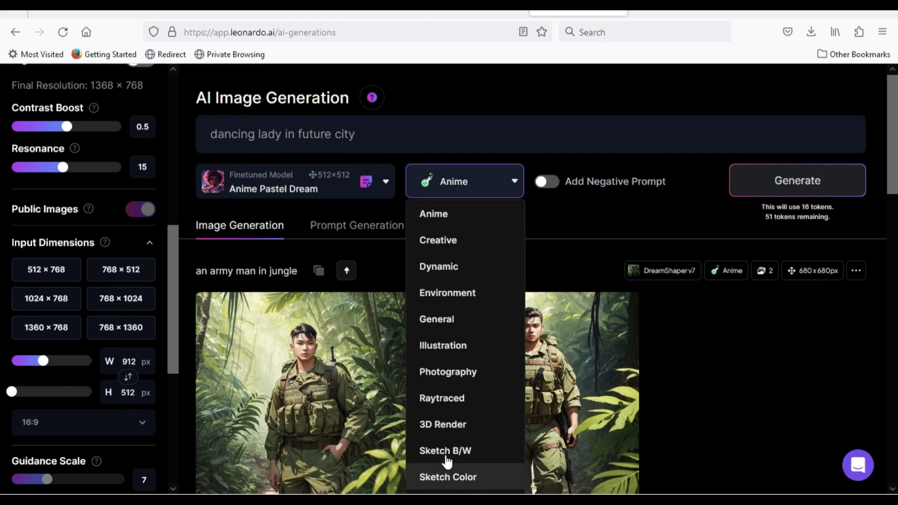
left_click(443, 424)
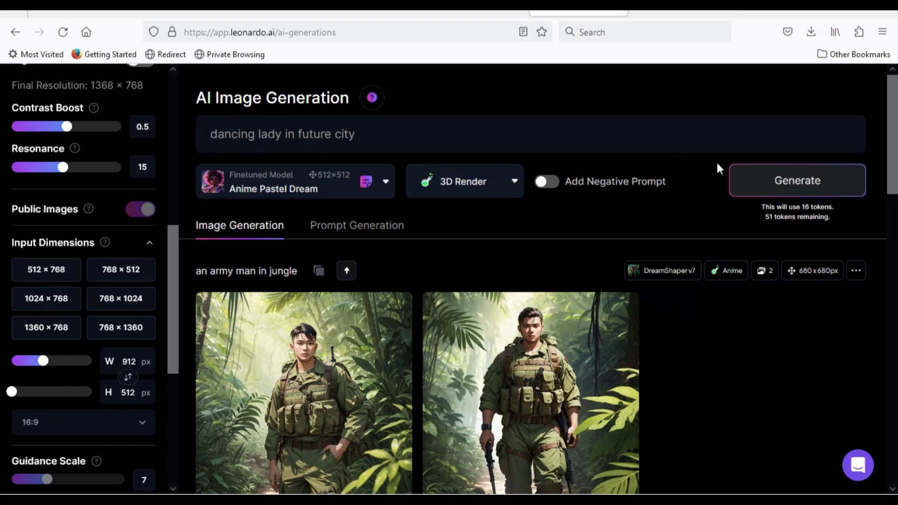
left_click(760, 183)
- Open the first 'dancing lady in future city' image in the Canvas Editor
scroll(893, 158, "down", 2)
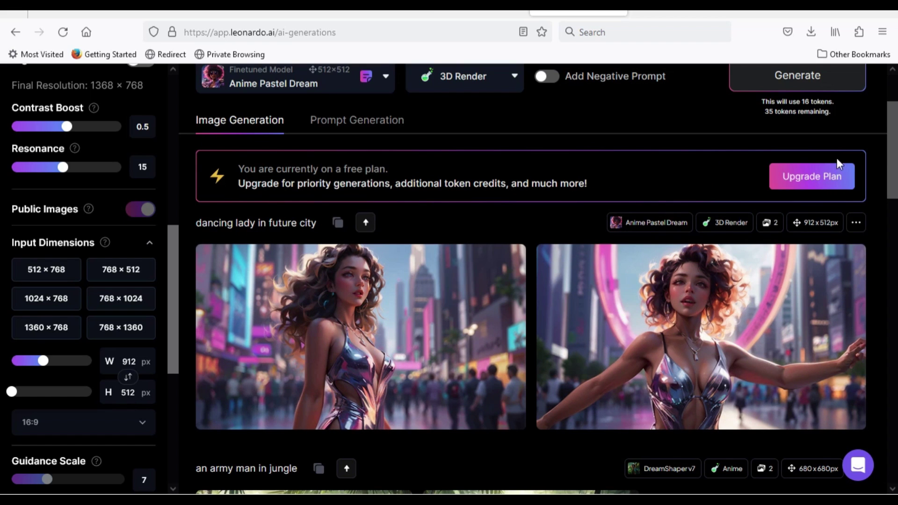
mouse_move(721, 345)
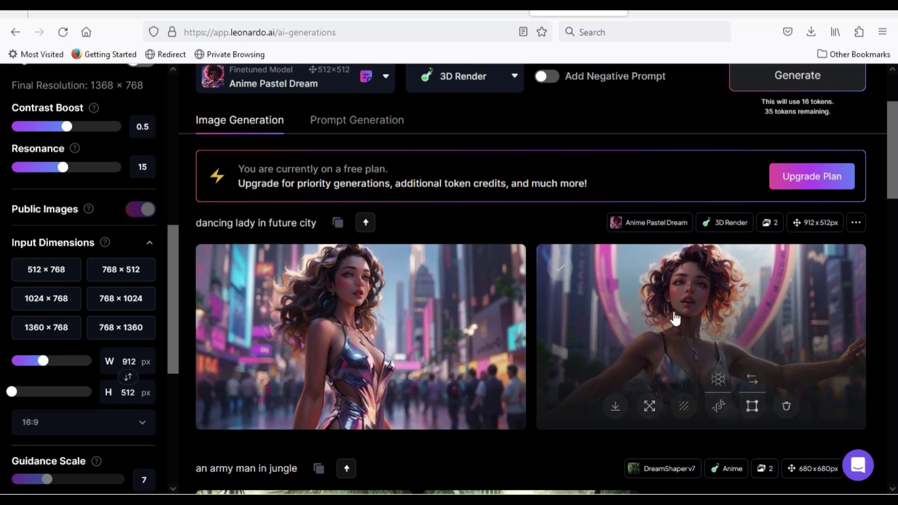
scroll(676, 370, "down", 1)
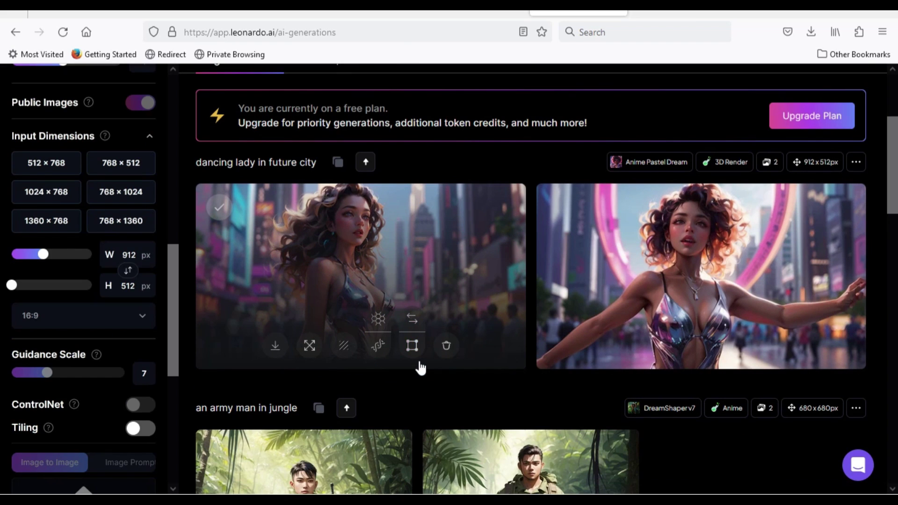
left_click(412, 346)
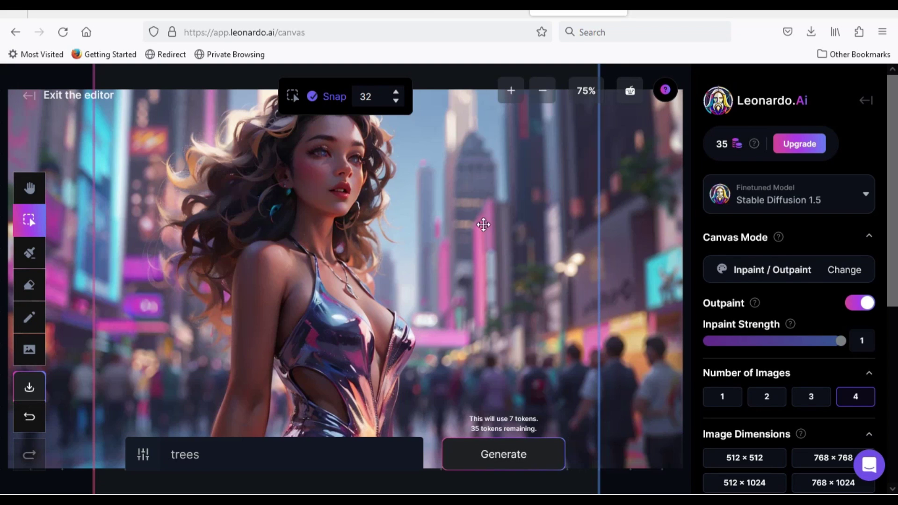
- Zoom to 25% and place a 768×768 generation frame past the image's right edge
left_click(542, 93)
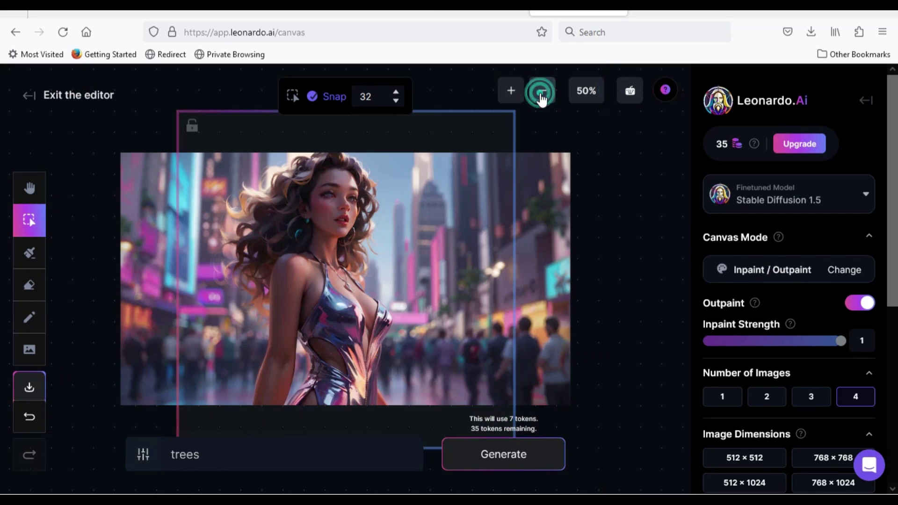
left_click(541, 96)
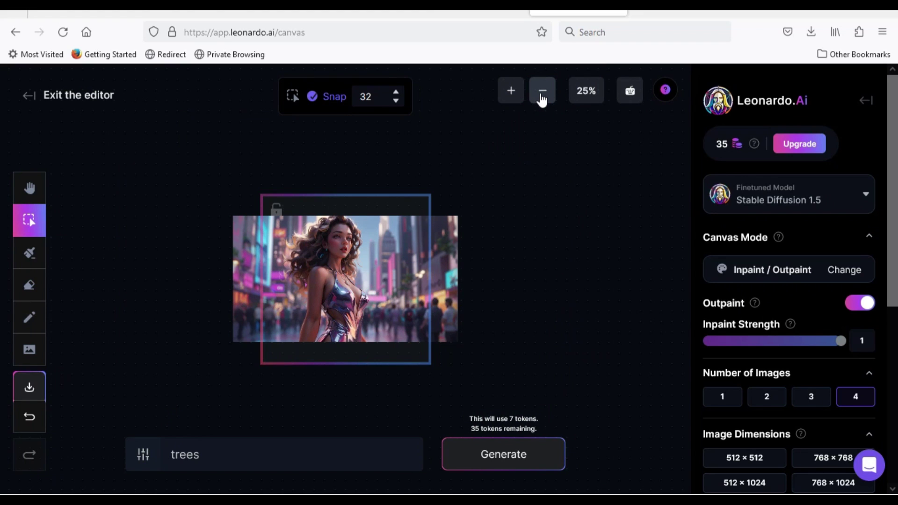
scroll(735, 327, "down", 3)
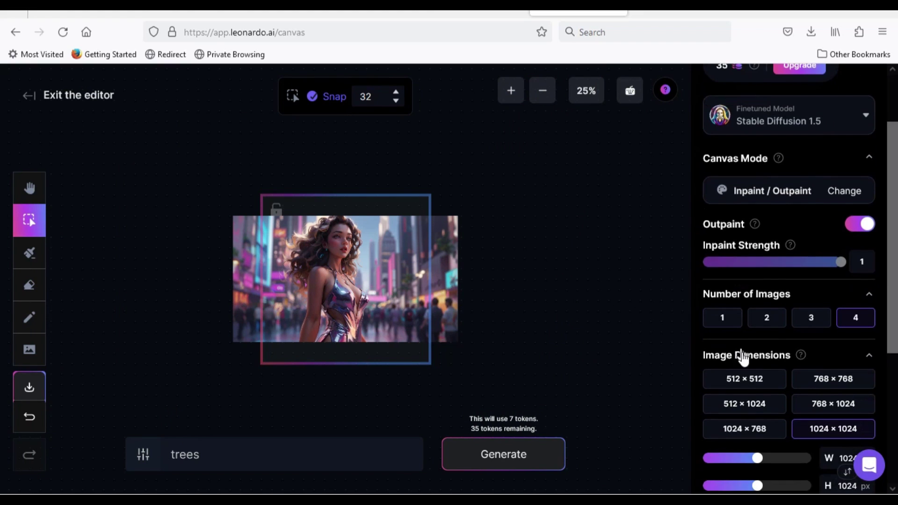
left_click(745, 379)
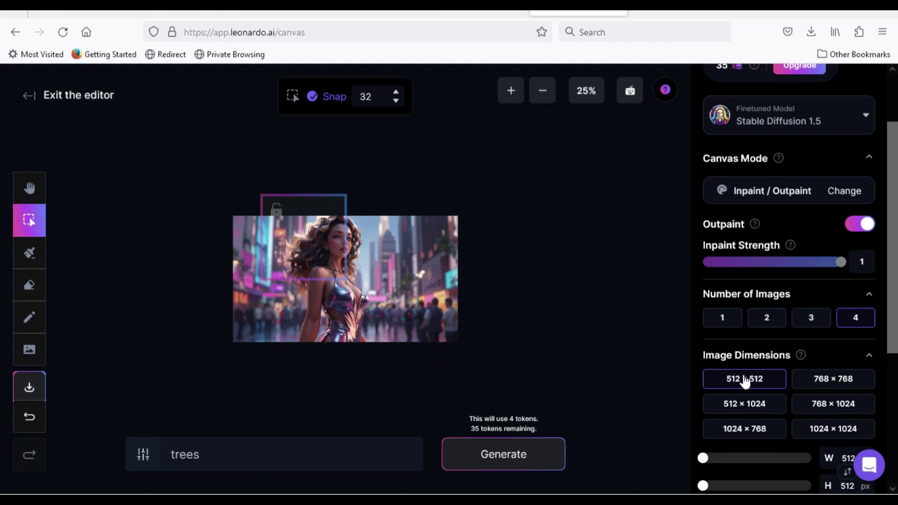
left_click(845, 380)
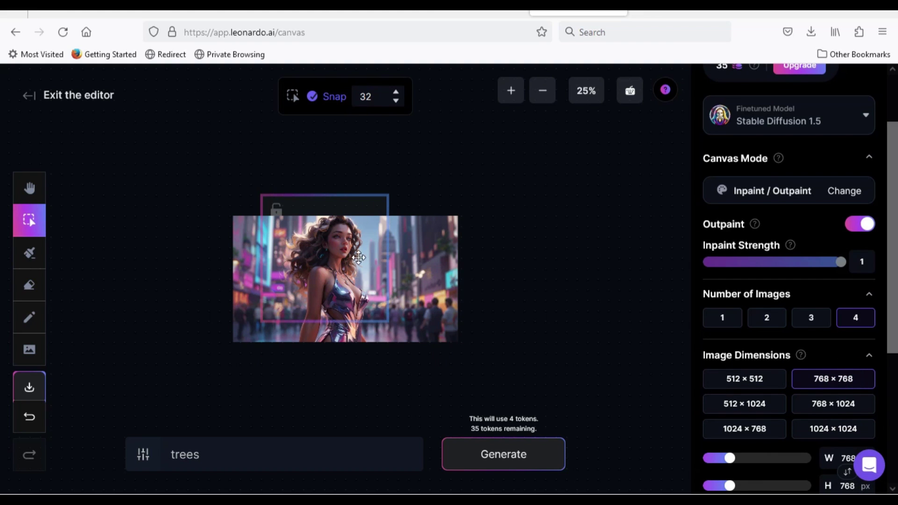
left_click_drag(358, 257, 521, 280)
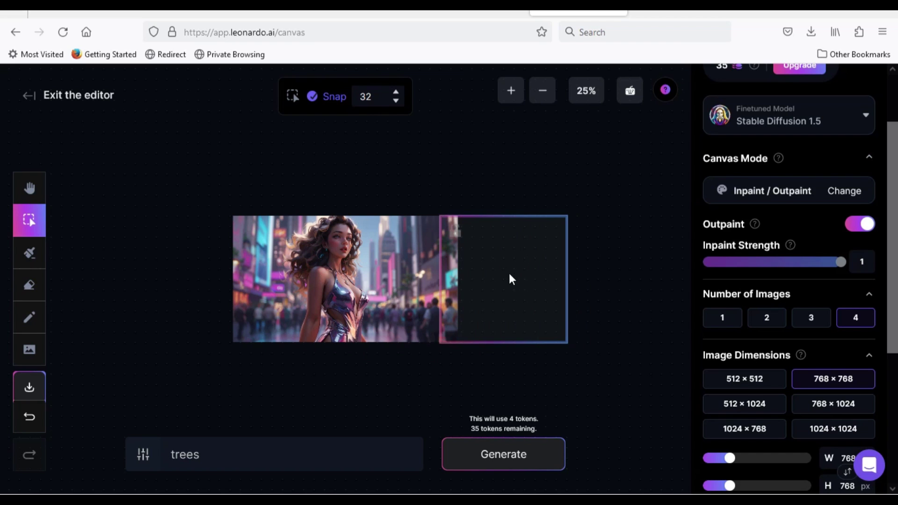
- Outpaint the right-hand area with the prompt 'expensive cars'
left_click(291, 450)
key("ctrl+a")
type("expensive cars")
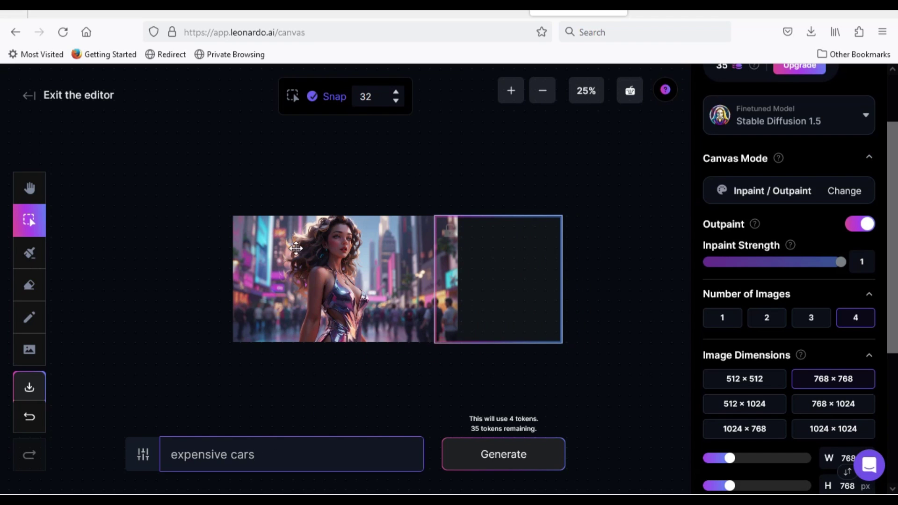
left_click(535, 452)
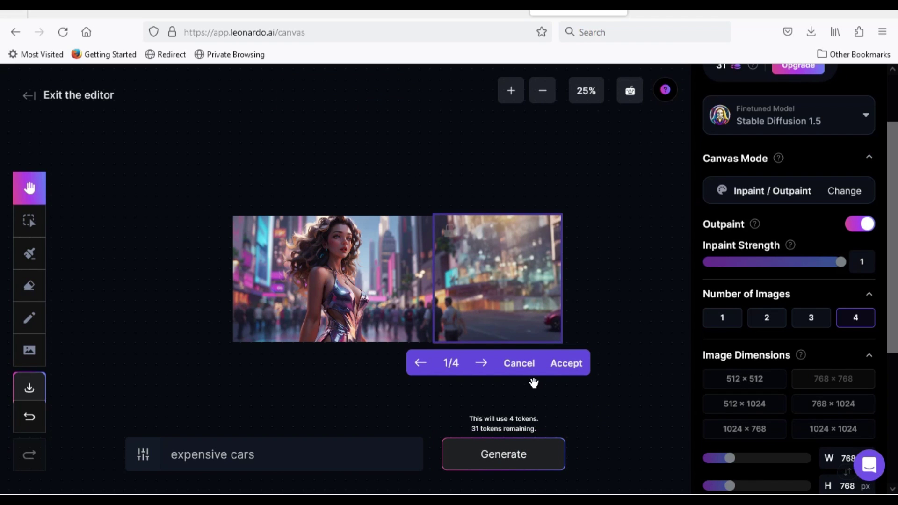
- Compare the four results and accept the second, sports-car variant
left_click(491, 366)
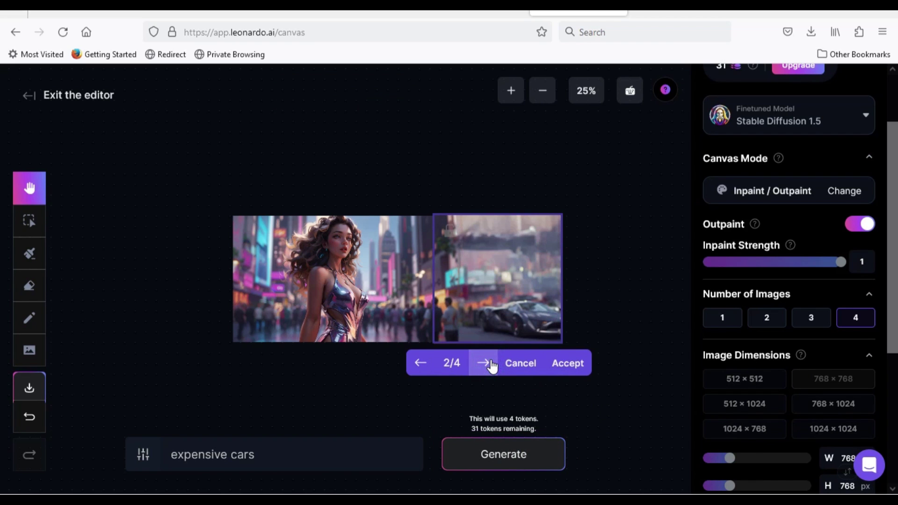
left_click(491, 365)
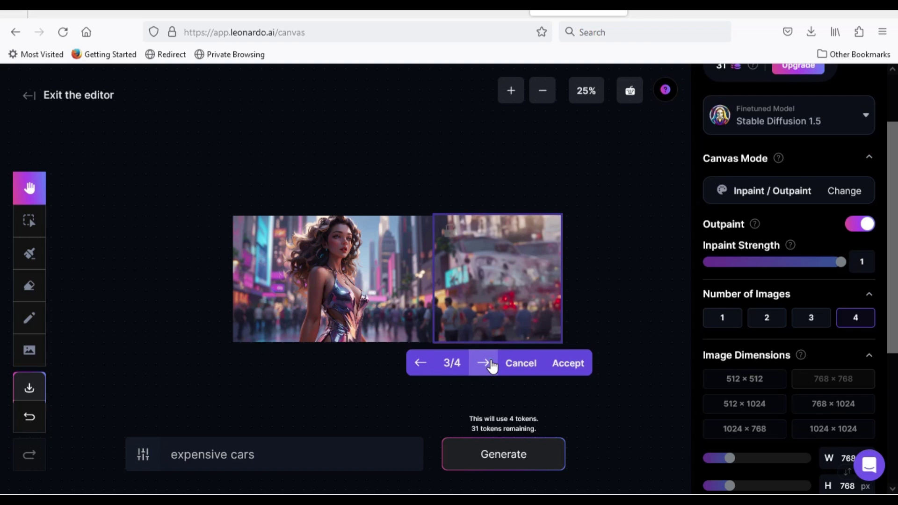
left_click(491, 365)
left_click(420, 362)
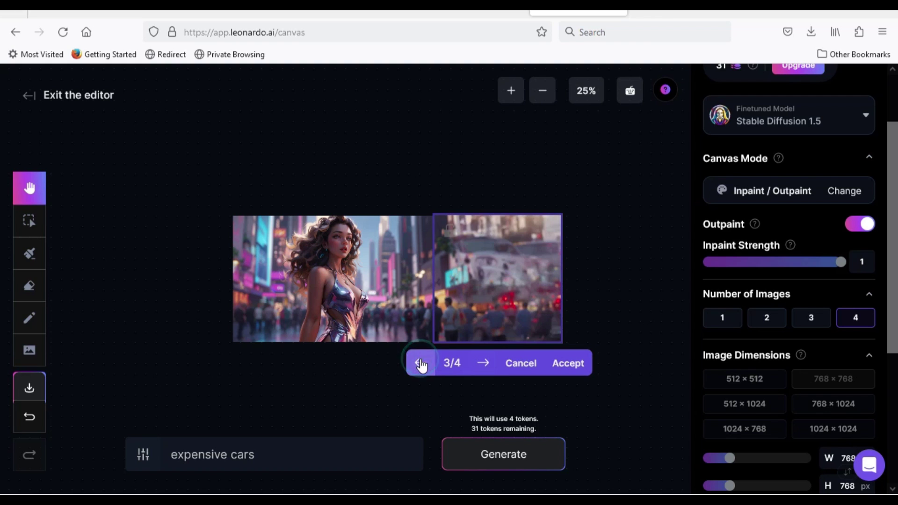
left_click(420, 363)
left_click(578, 366)
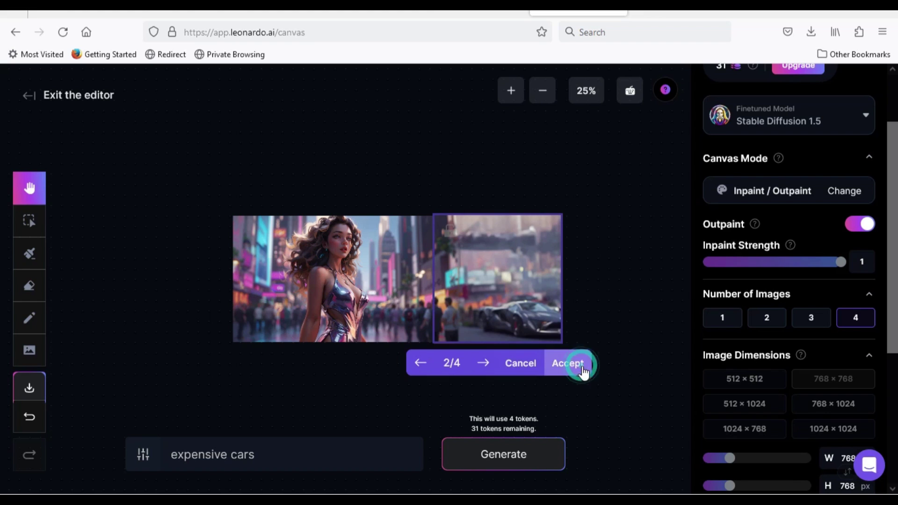
left_click(566, 363)
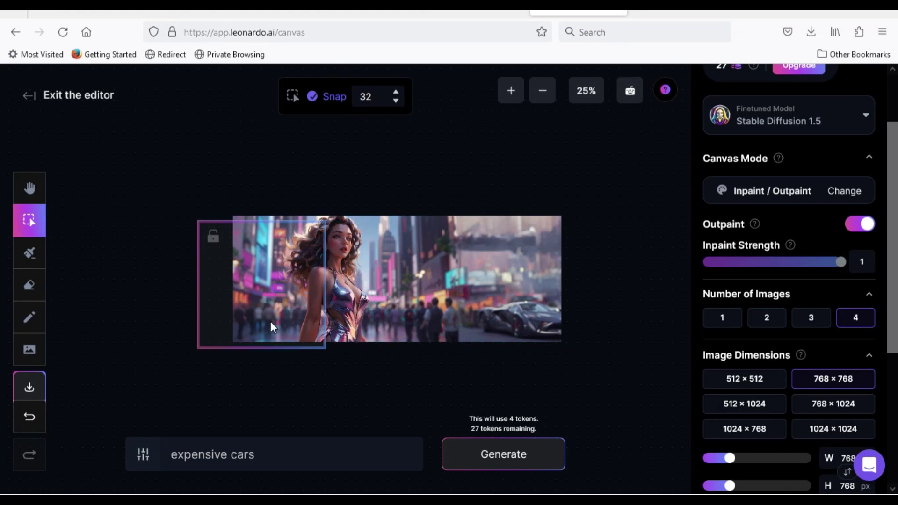
- Move the generation frame past the image's left edge and generate with the prompt 'coffee shop'
left_click_drag(271, 327, 235, 324)
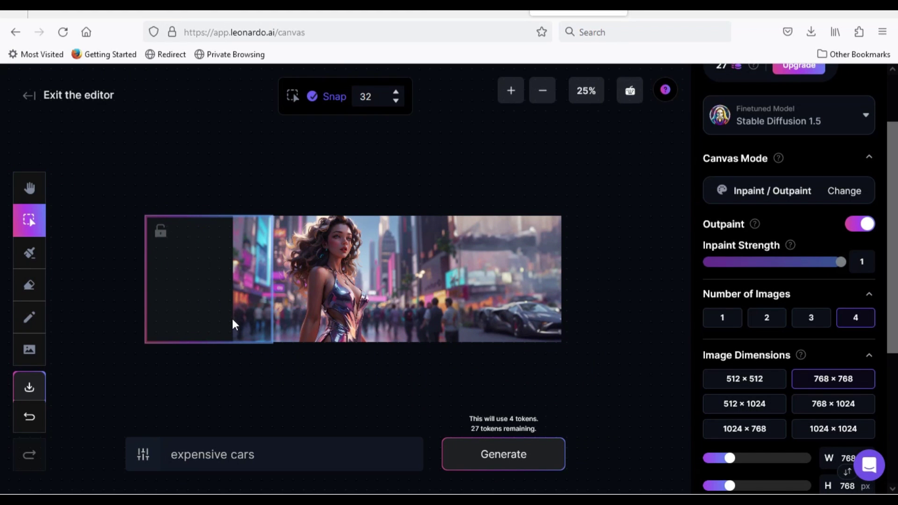
triple_click(259, 457)
type("coffee shop")
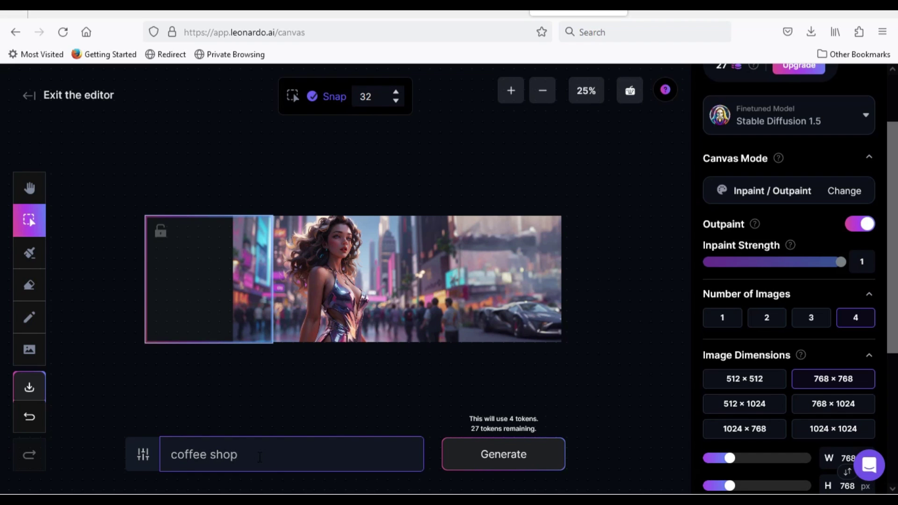
left_click(537, 464)
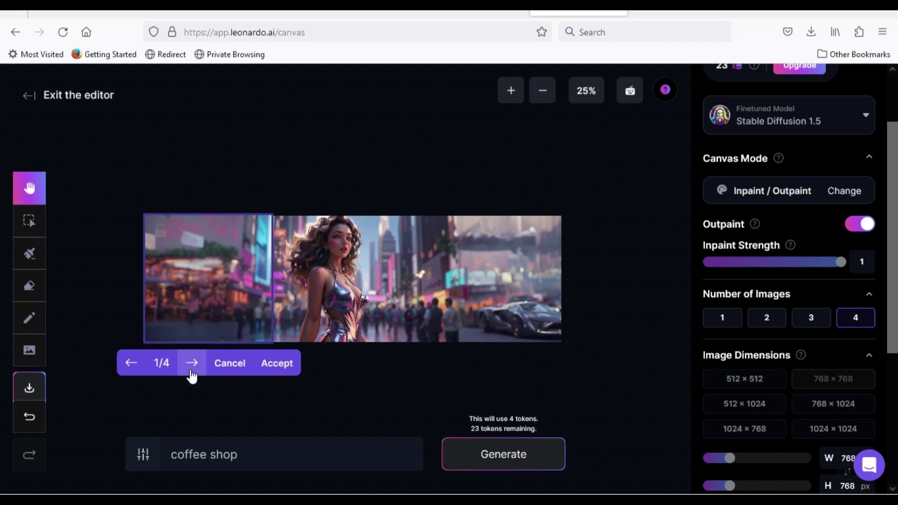
- Browse the four coffee shop variants and accept the third one (3/4)
left_click(192, 370)
left_click(193, 370)
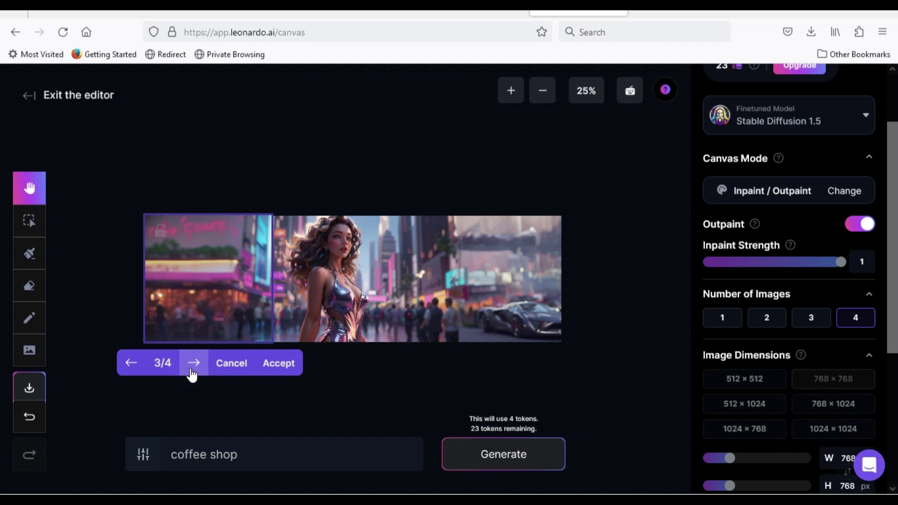
left_click(193, 369)
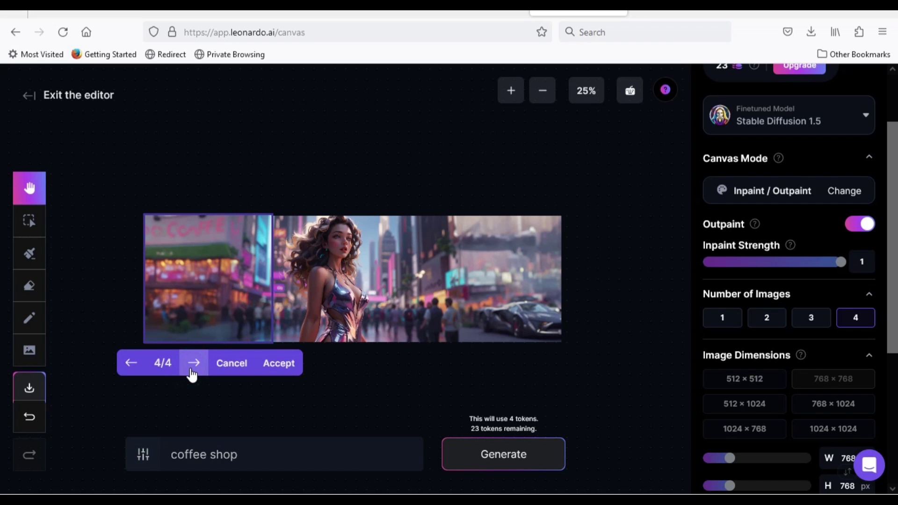
left_click(132, 368)
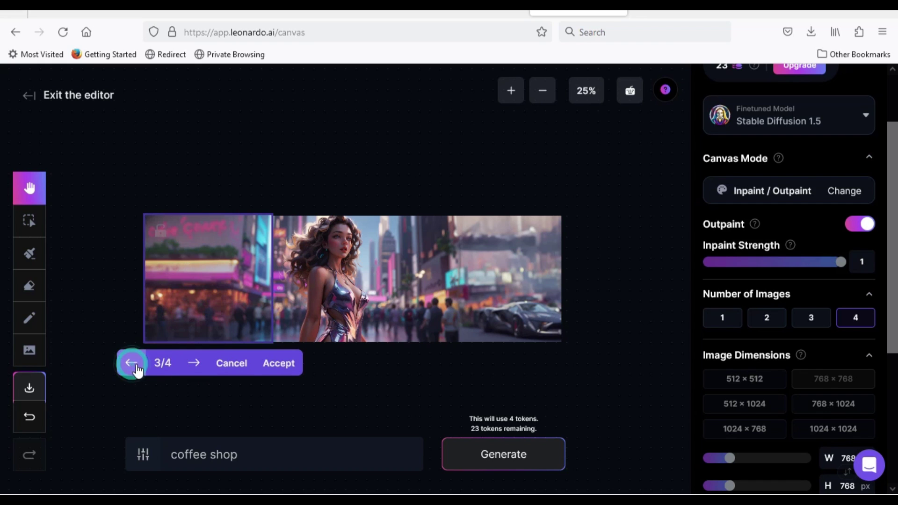
left_click(281, 366)
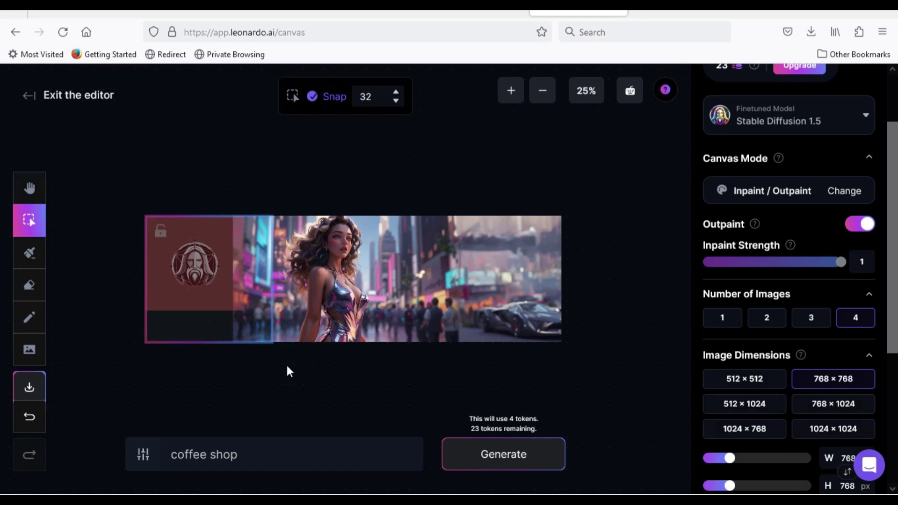
left_click(307, 400)
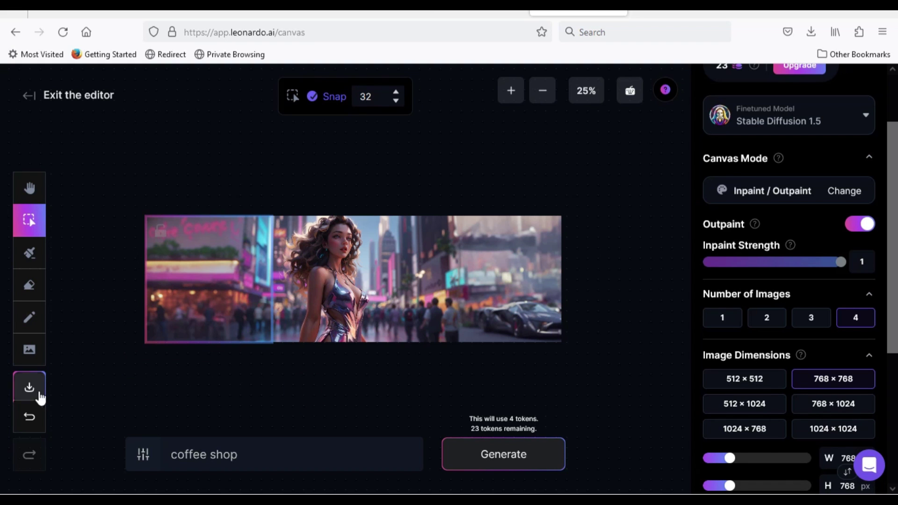
left_click(27, 398)
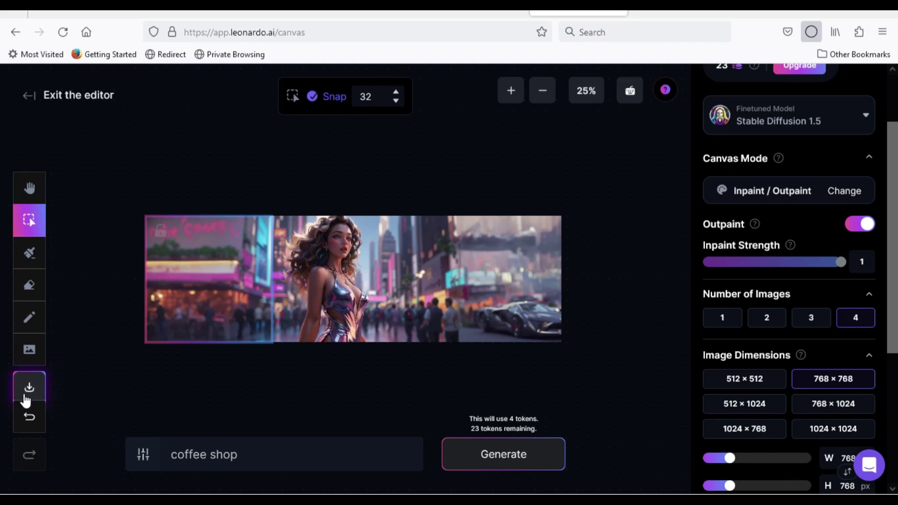